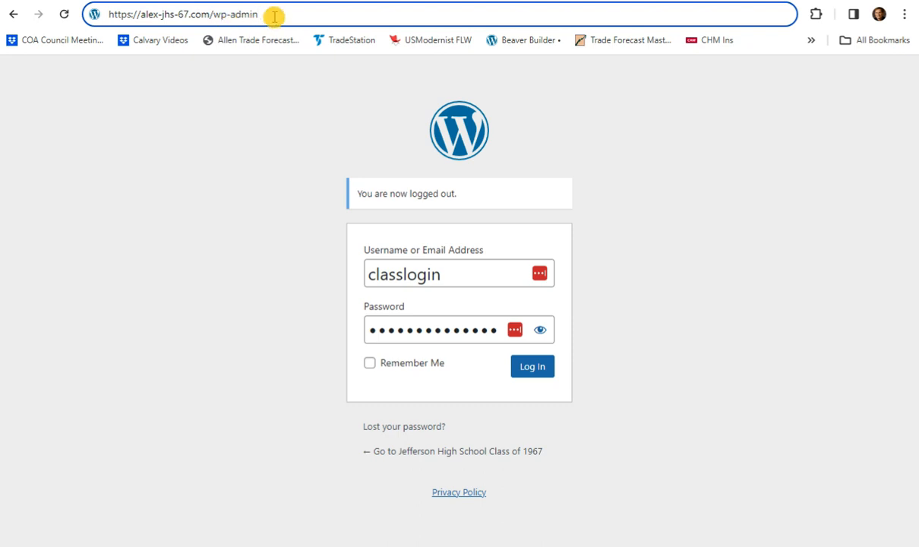
# - Load alex-jhs-67.com/wp-admin and log in with the prefilled class account credentials
pyautogui.press('Return')
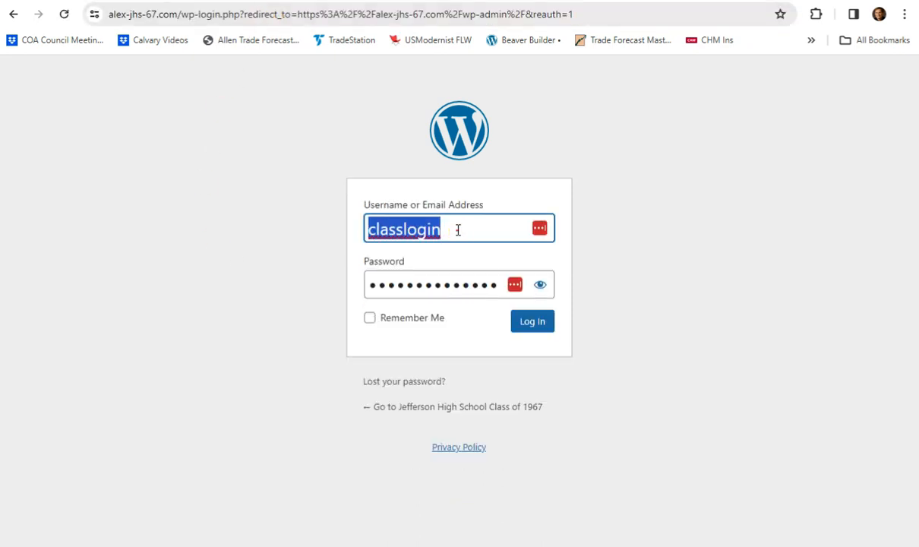
pyautogui.click(459, 229)
pyautogui.click(649, 207)
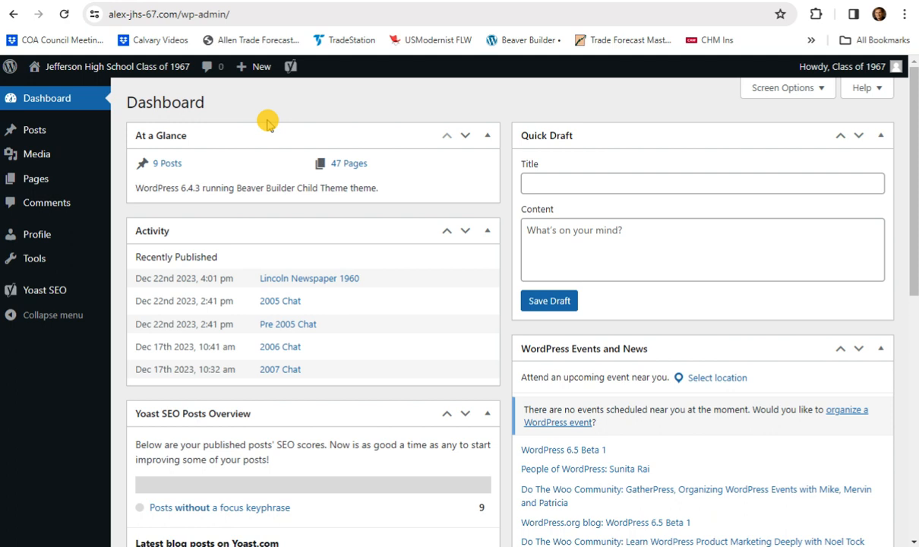
# - Visit the public home page of the Jefferson High School Class of 1967 site and look through it
pyautogui.moveTo(117, 70)
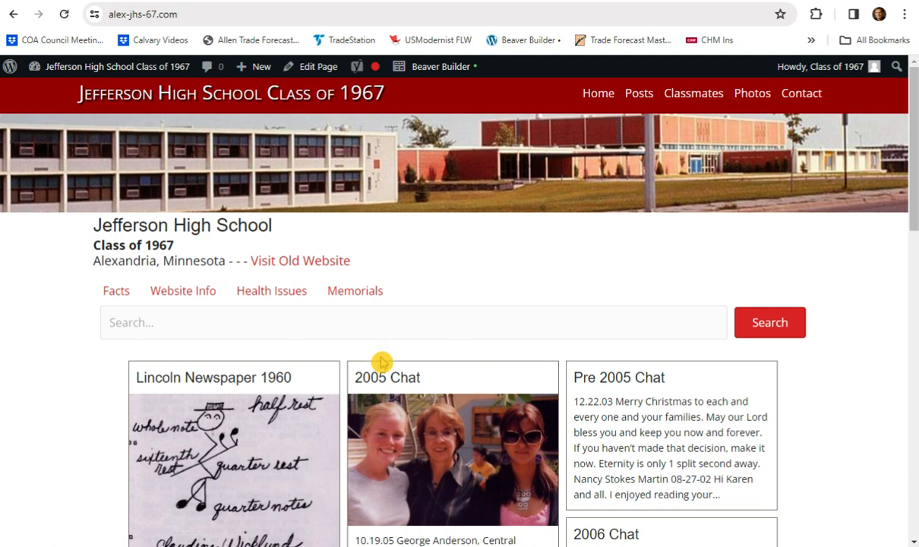
pyautogui.scroll(-3, 384, 220)
pyautogui.scroll(3, 388, 220)
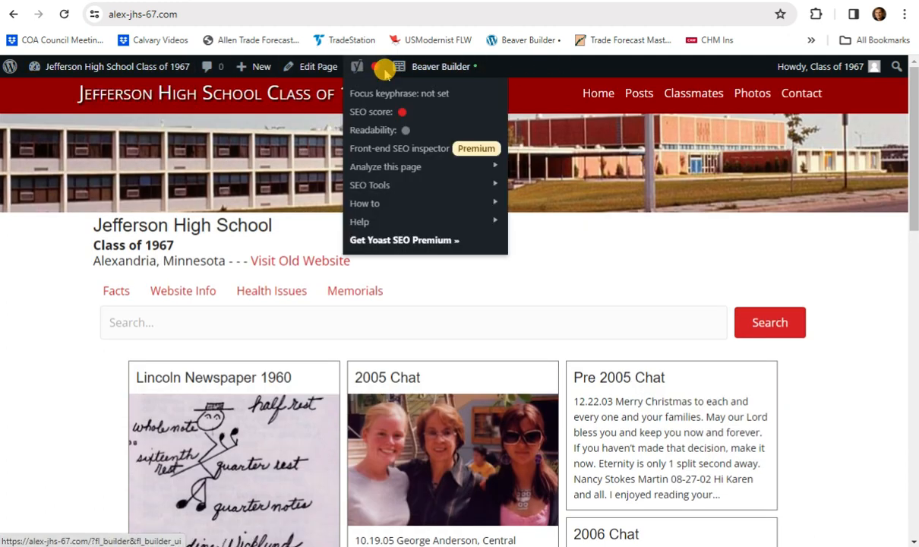
pyautogui.scroll(-3, 247, 271)
pyautogui.scroll(3, 304, 284)
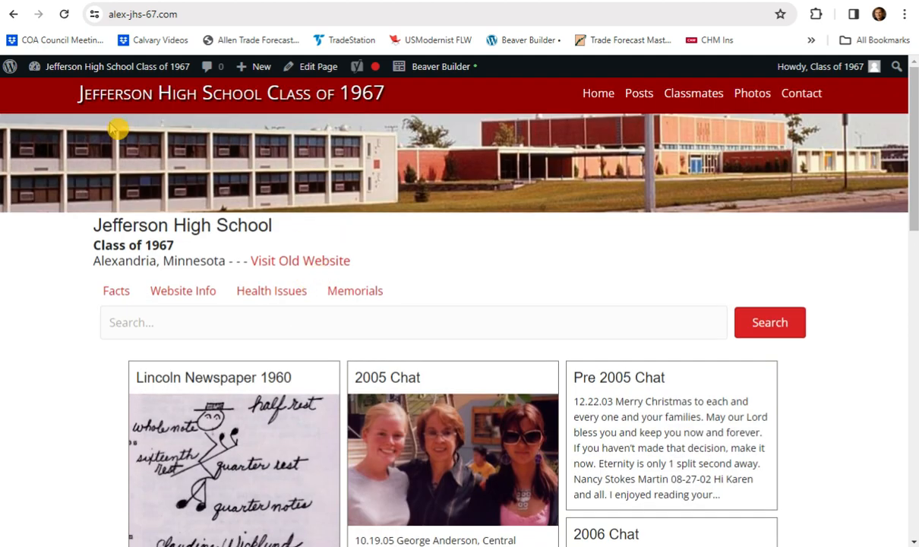
# - Return to the dashboard and look through the list of all pages on the site
pyautogui.moveTo(89, 66)
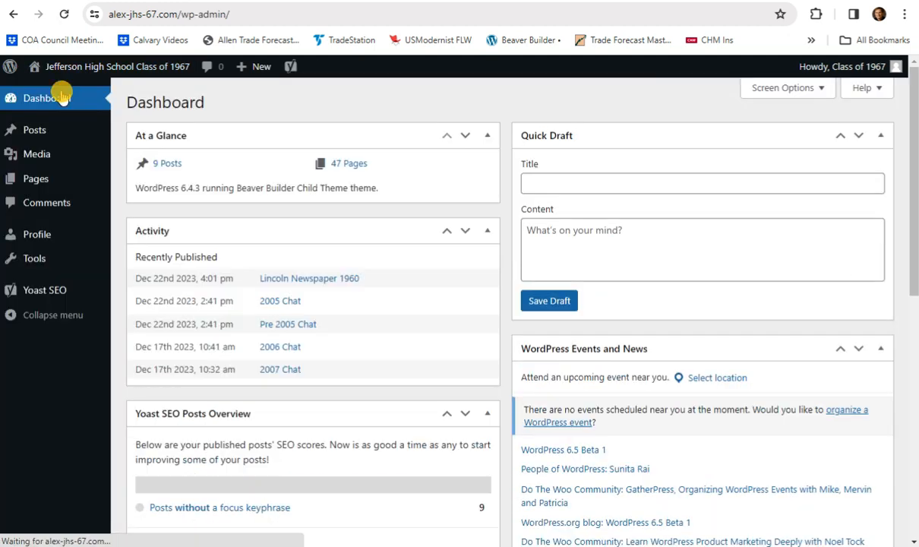
pyautogui.moveTo(47, 180)
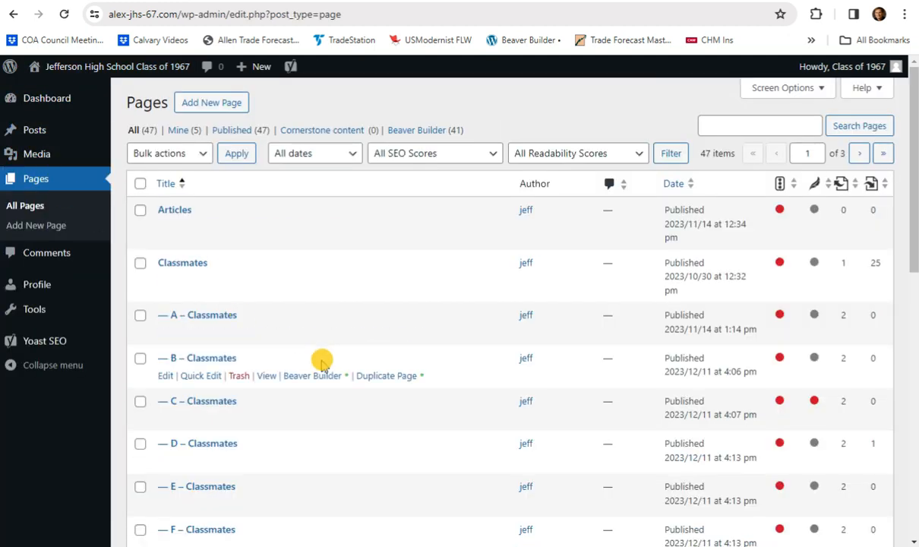
pyautogui.scroll(-7, 319, 363)
pyautogui.scroll(8, 321, 364)
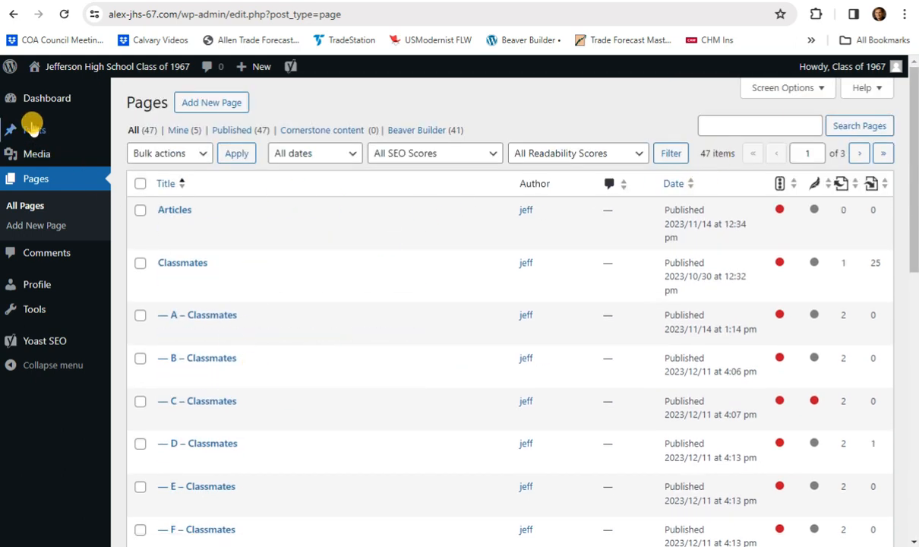
# - Open the list of all posts and look through the entries
pyautogui.click(31, 128)
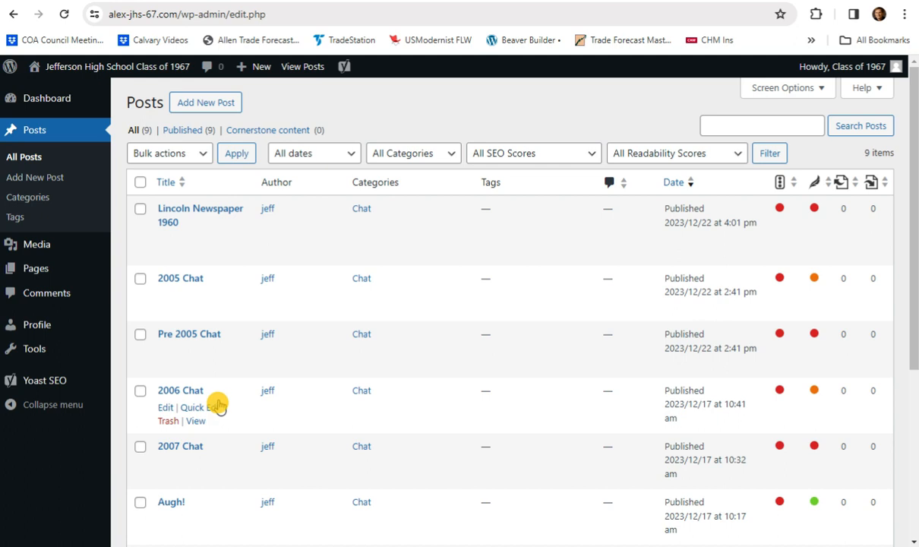
pyautogui.scroll(-2, 204, 342)
pyautogui.scroll(-2, 203, 339)
pyautogui.scroll(4, 203, 339)
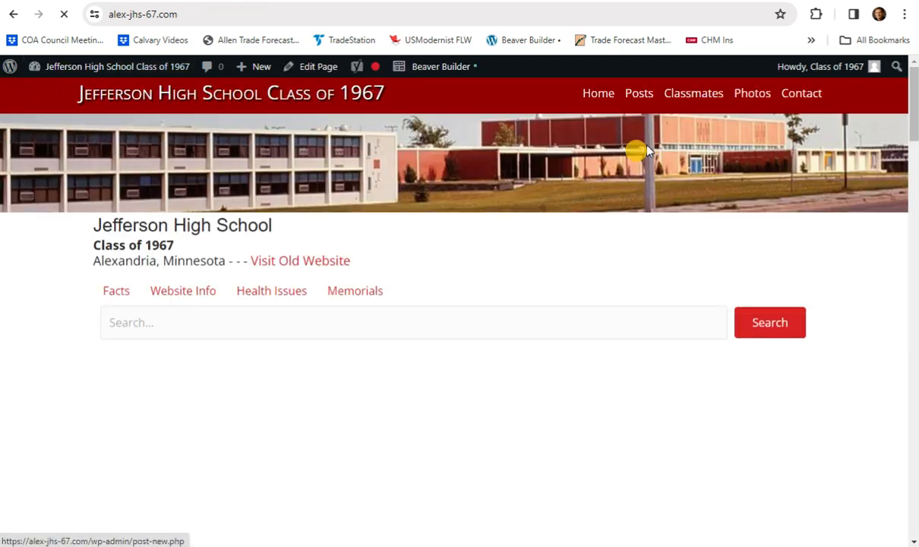
# - Visit the public home page and examine how the posts are laid out below the search box
pyautogui.scroll(-3, 314, 335)
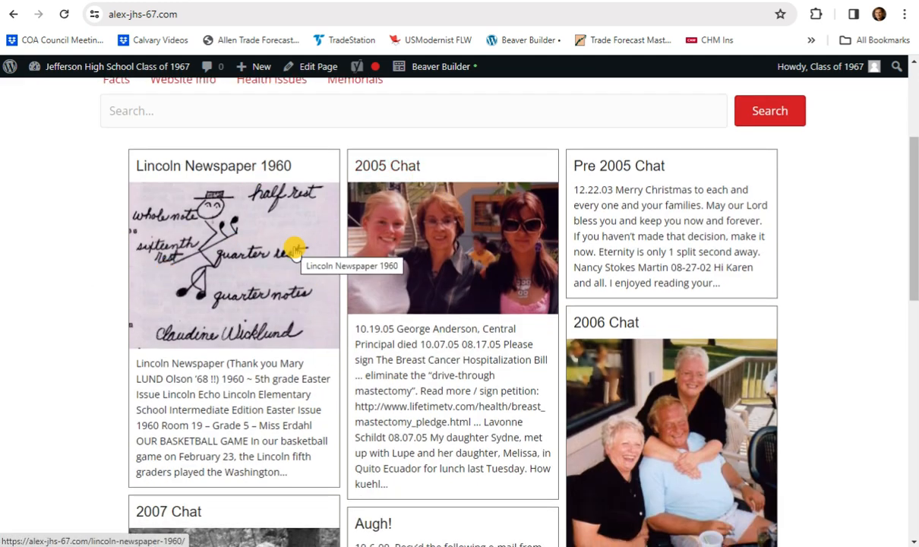
pyautogui.scroll(-10, 327, 304)
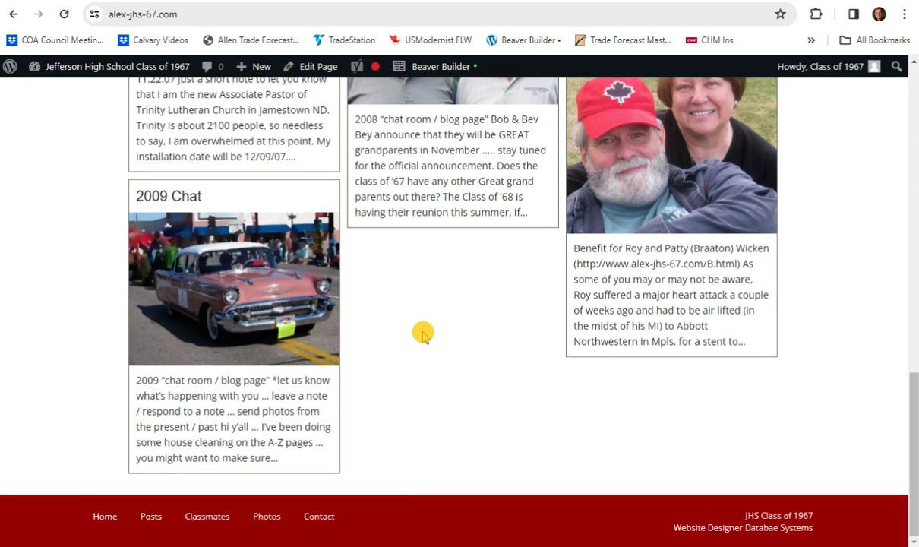
pyautogui.scroll(10, 423, 335)
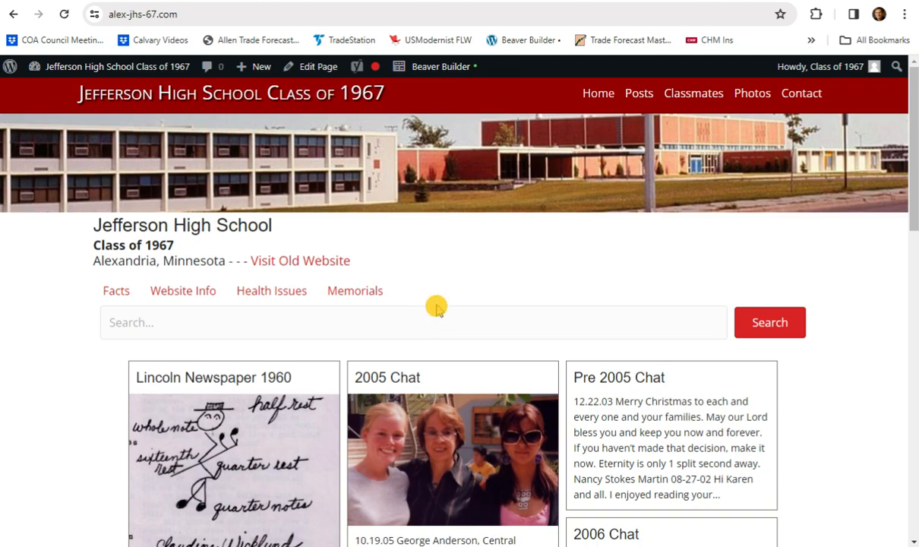
pyautogui.scroll(-2, 456, 296)
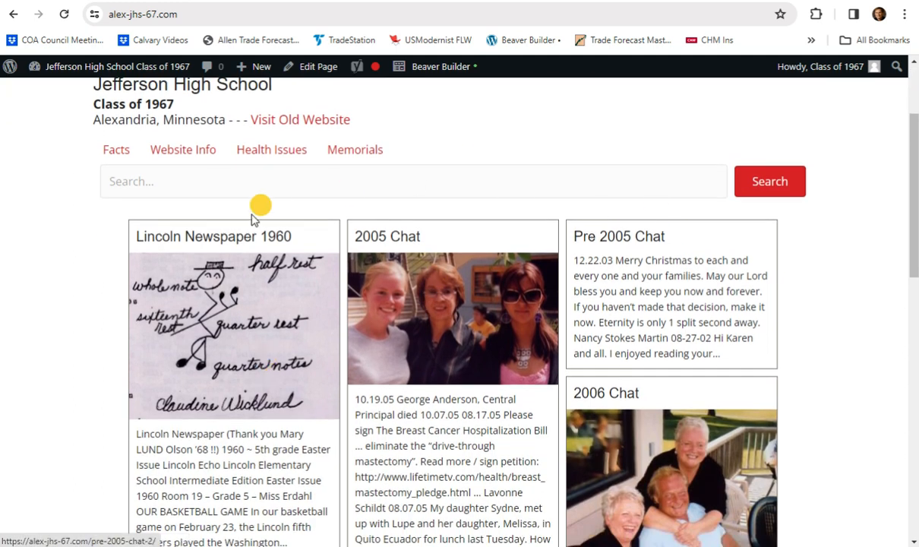
pyautogui.scroll(2, 243, 244)
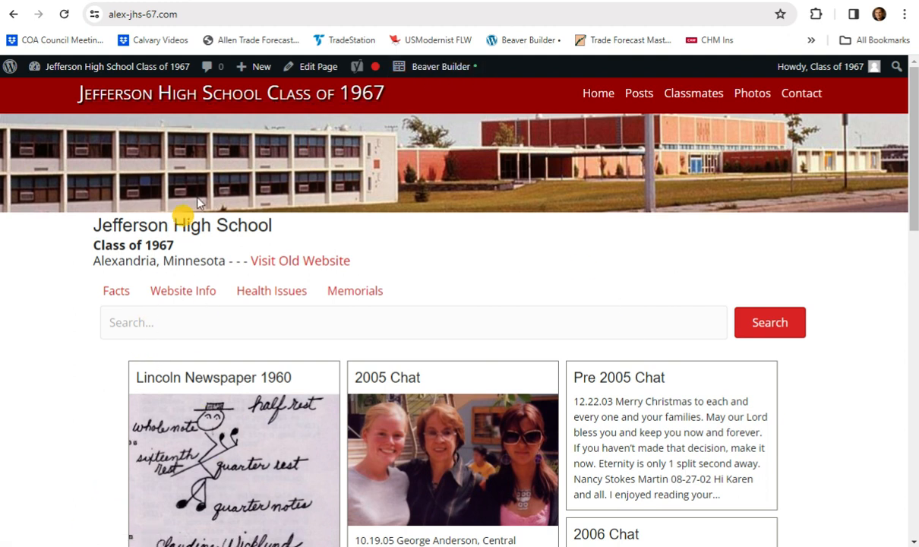
# - Open the edit screen of the site's home page and launch Beaver Builder for it
pyautogui.click(318, 67)
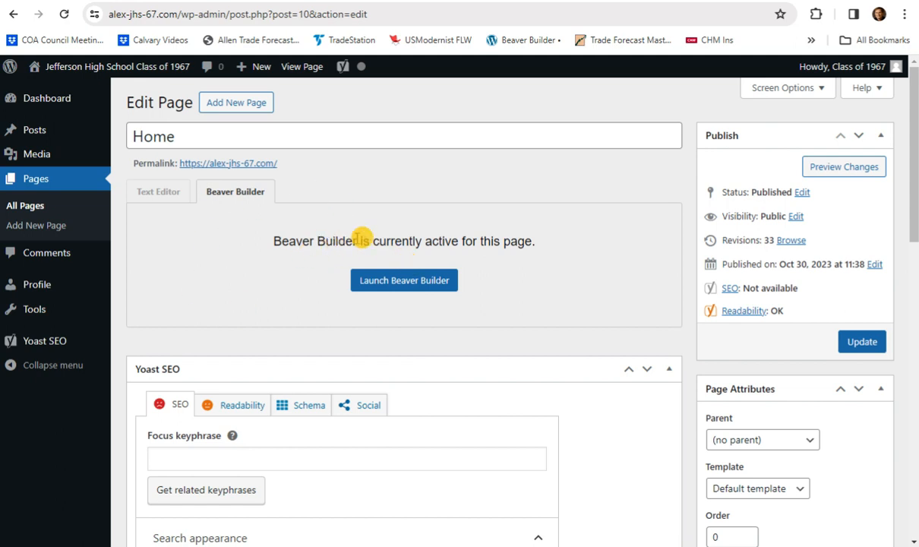
pyautogui.scroll(-6, 502, 418)
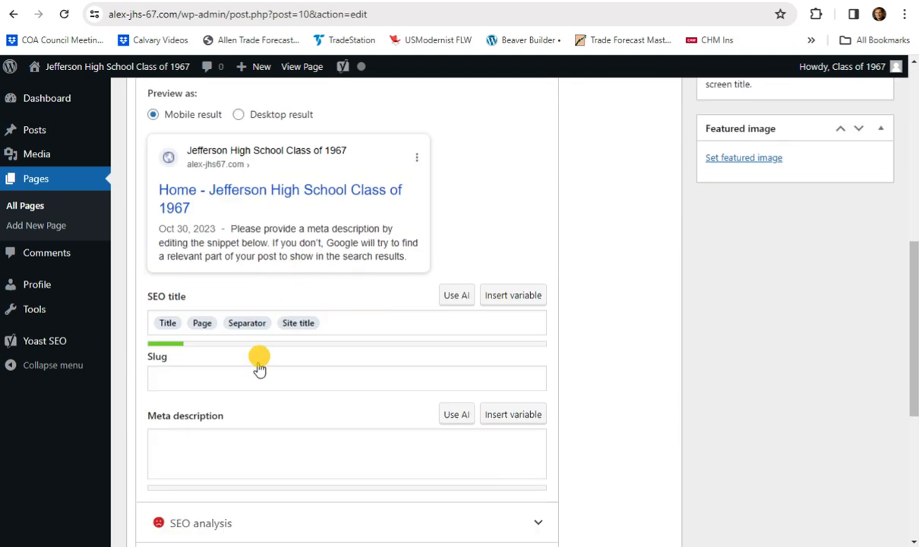
pyautogui.scroll(-4, 556, 390)
pyautogui.scroll(10, 577, 384)
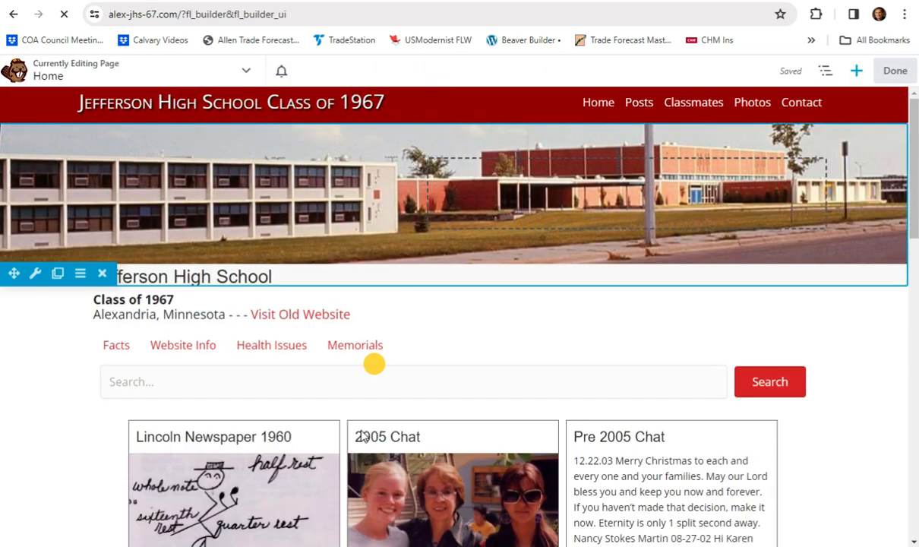
# - Examine the rows and modules of the home page in the Beaver Builder layout, from header to last post
pyautogui.scroll(-15, 277, 343)
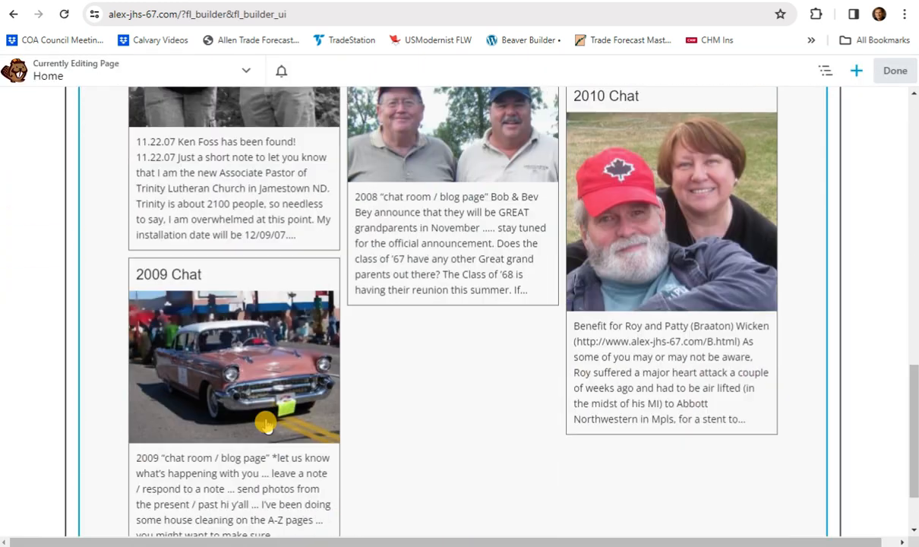
pyautogui.scroll(15, 266, 422)
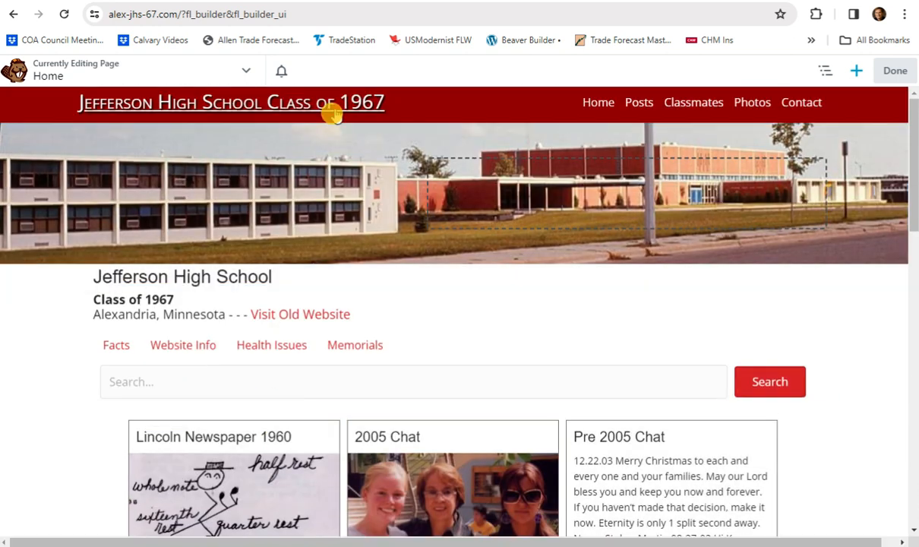
pyautogui.scroll(-3, 277, 451)
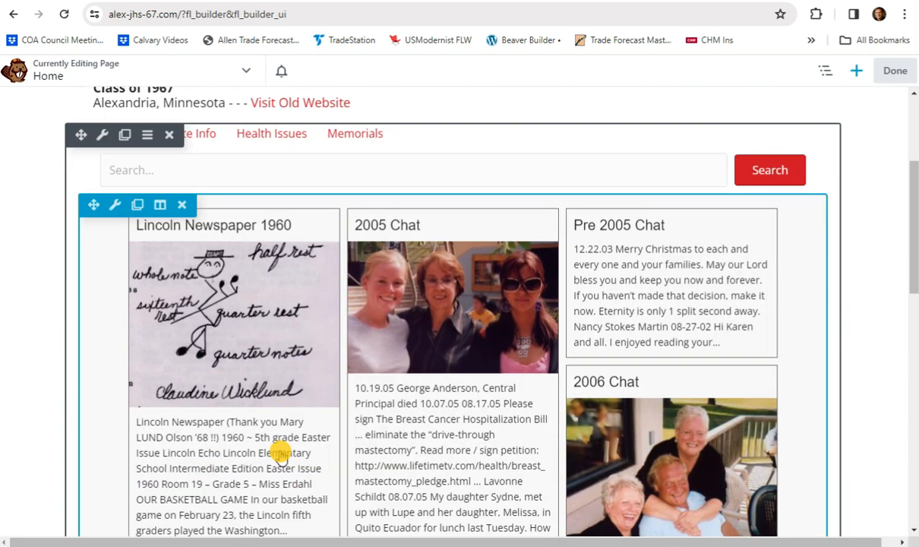
pyautogui.scroll(2, 283, 456)
pyautogui.scroll(1, 280, 447)
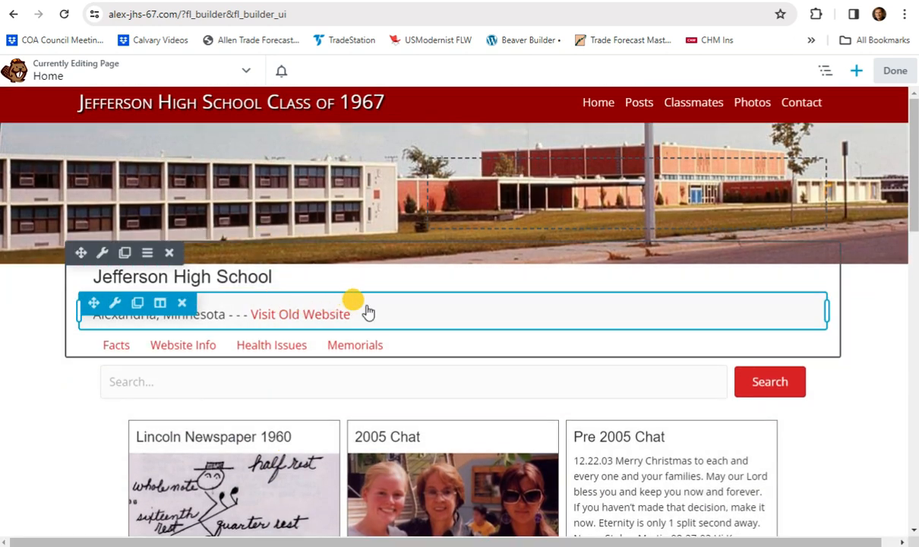
# - Open the settings of the Jefferson High School heading and view its general, style and advanced options
pyautogui.click(280, 283)
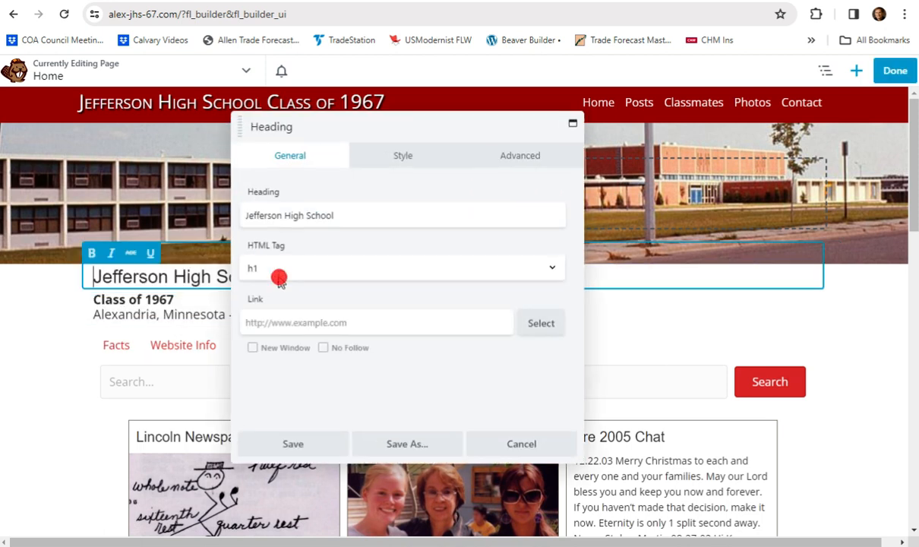
pyautogui.click(308, 214)
pyautogui.moveTo(285, 126); pyautogui.dragTo(291, 148)
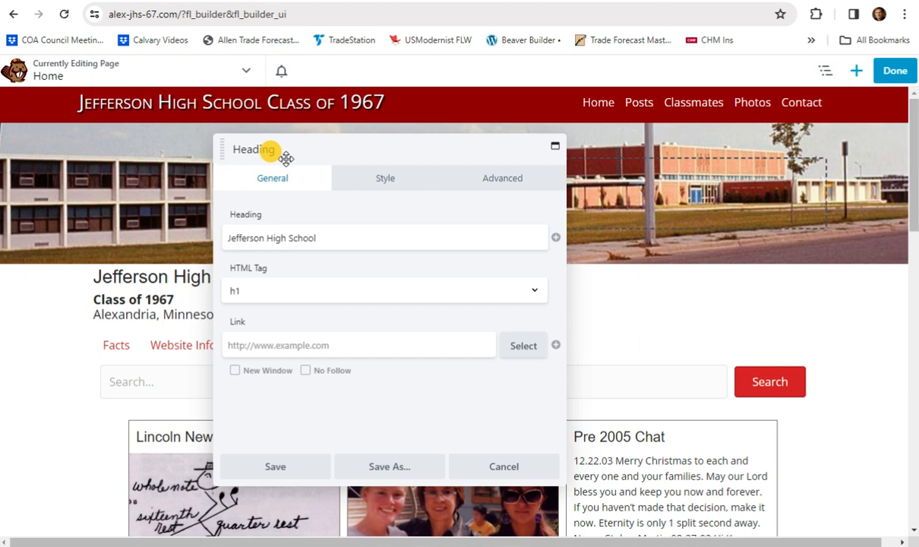
pyautogui.moveTo(566, 269)
pyautogui.mouseDown()
pyautogui.moveTo(502, 281)
pyautogui.moveTo(580, 281)
pyautogui.moveTo(556, 282)
pyautogui.mouseUp()
pyautogui.click(387, 177)
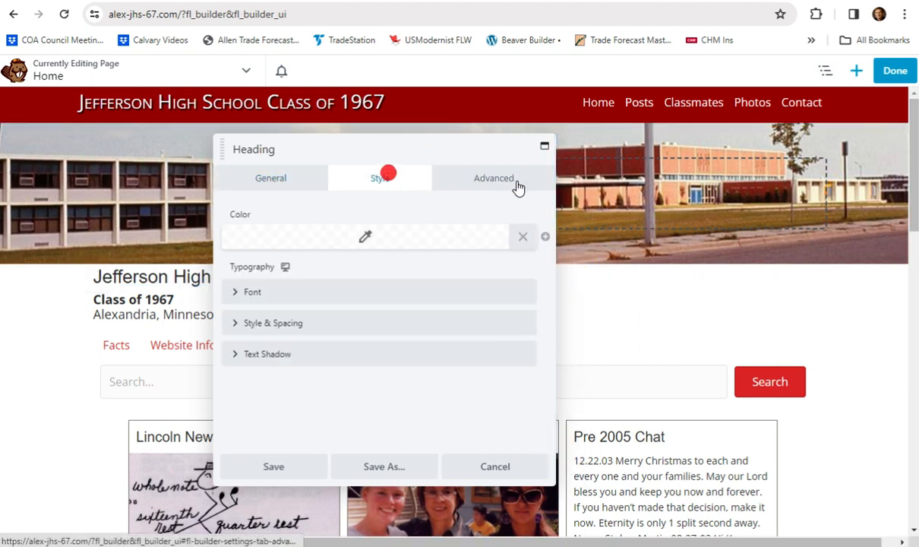
pyautogui.click(501, 181)
pyautogui.click(258, 182)
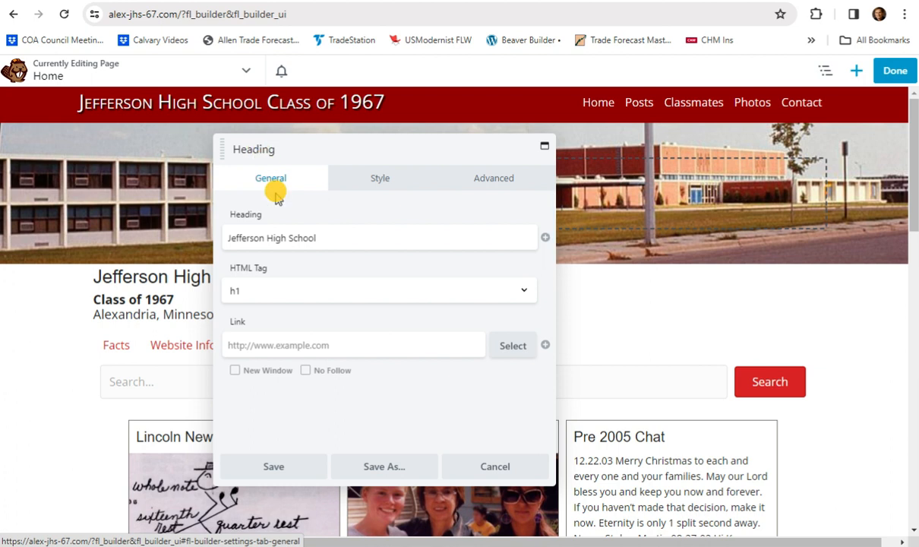
# - Look at the heading's text and its available HTML tags, keeping h1, and close the settings without saving
pyautogui.click(345, 237)
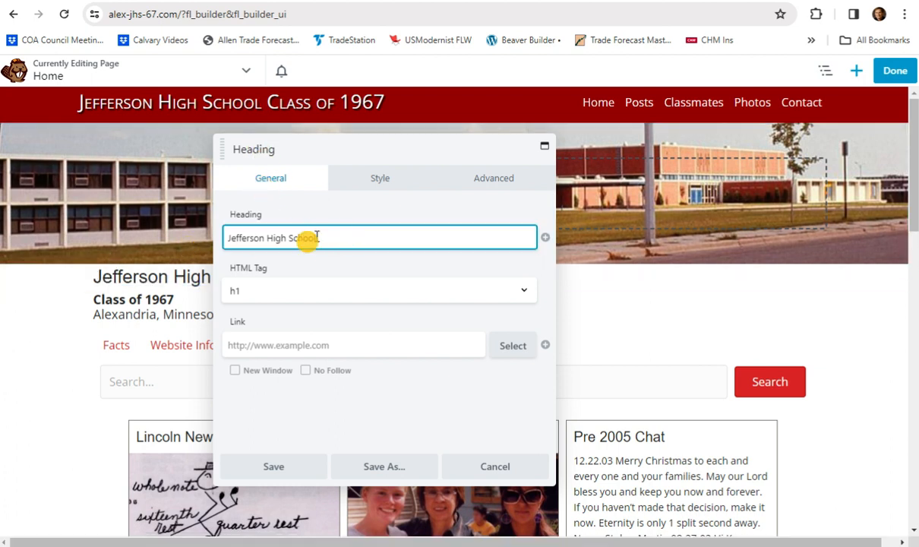
pyautogui.moveTo(359, 144); pyautogui.dragTo(461, 150)
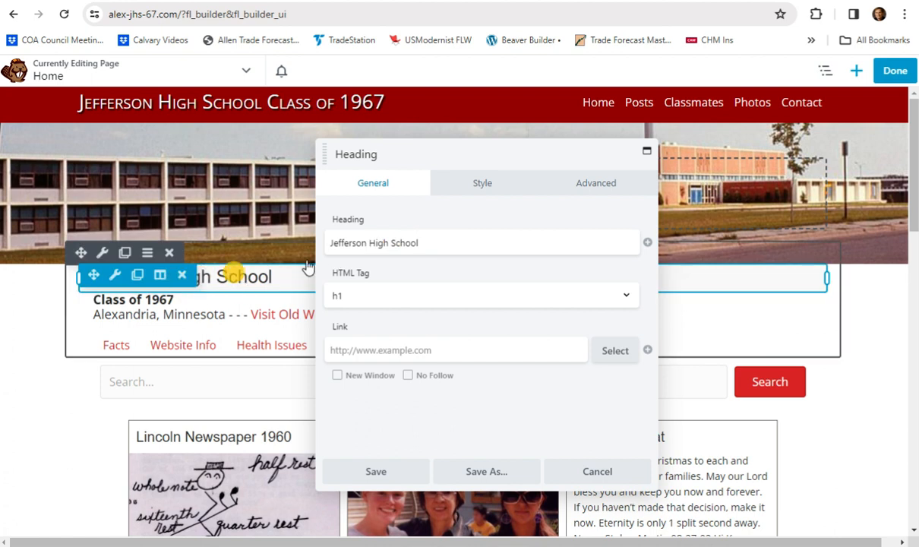
pyautogui.click(377, 294)
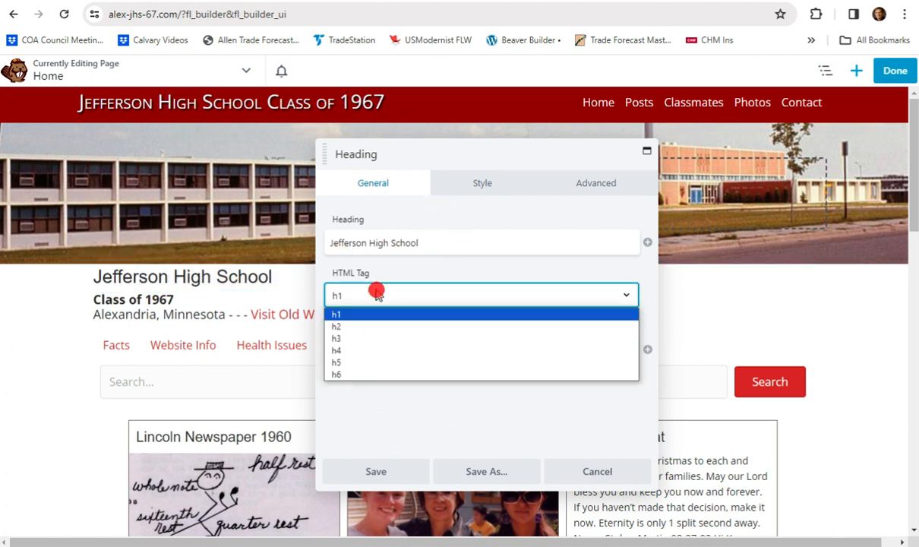
pyautogui.click(363, 315)
pyautogui.click(423, 273)
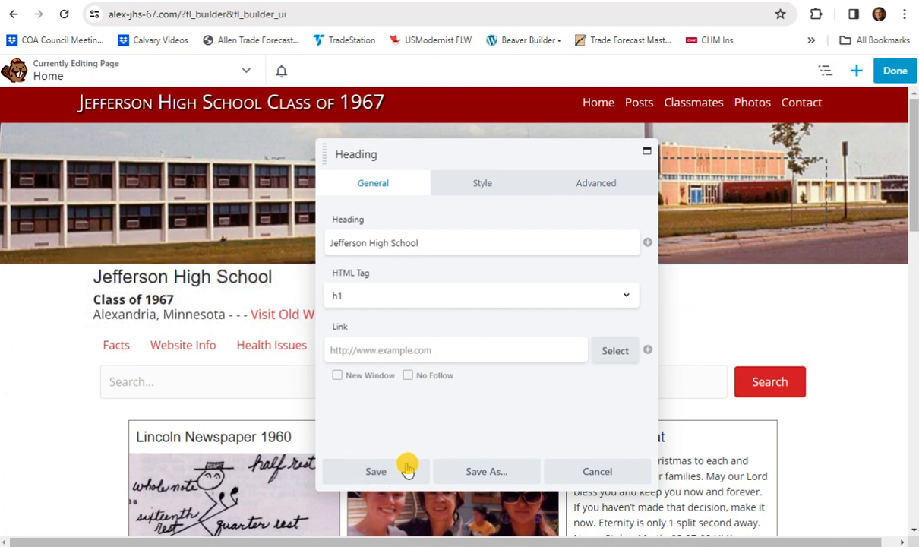
pyautogui.click(570, 469)
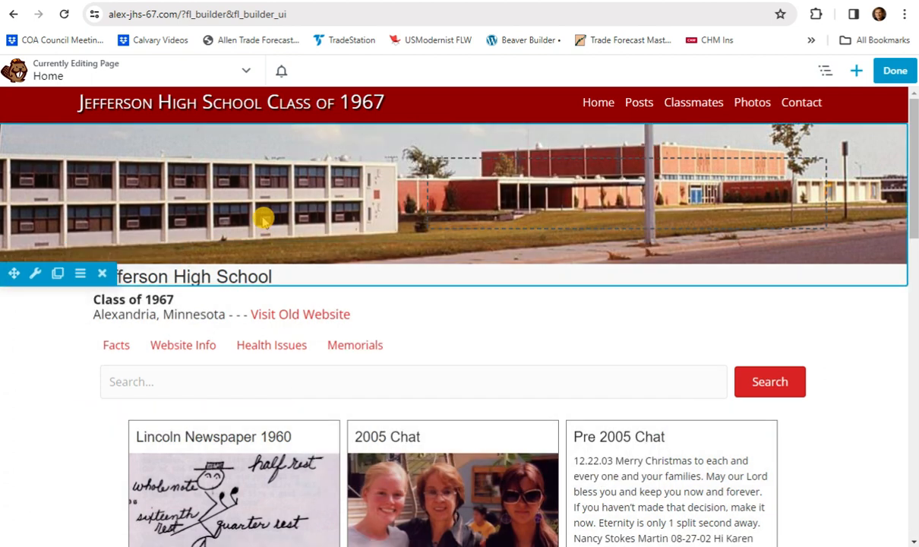
# - View the text editor content holding Class of 1967 and the Visit Old Website link, and close it without saving
pyautogui.scroll(-2, 349, 300)
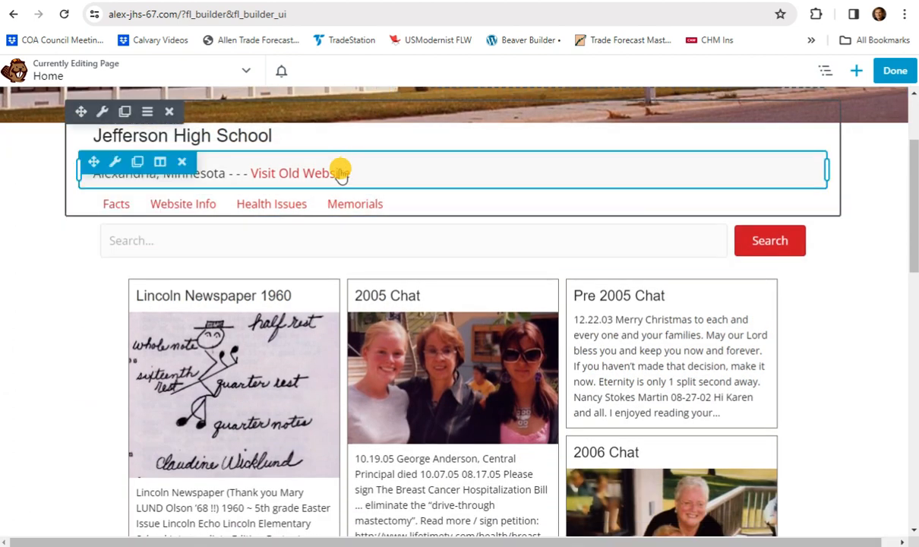
pyautogui.click(384, 173)
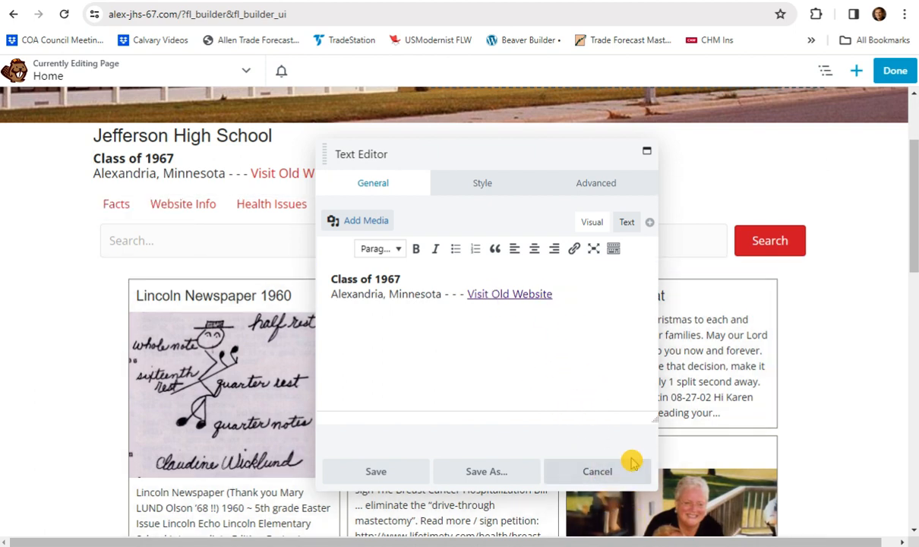
pyautogui.click(598, 471)
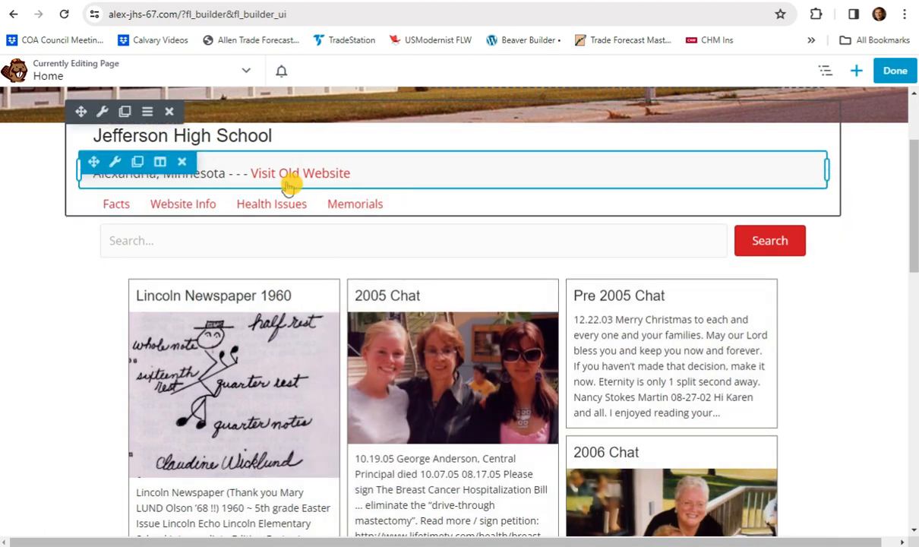
# - View the Sub Menu module's general settings and the search module's layout options, closing both without saving
pyautogui.click(410, 208)
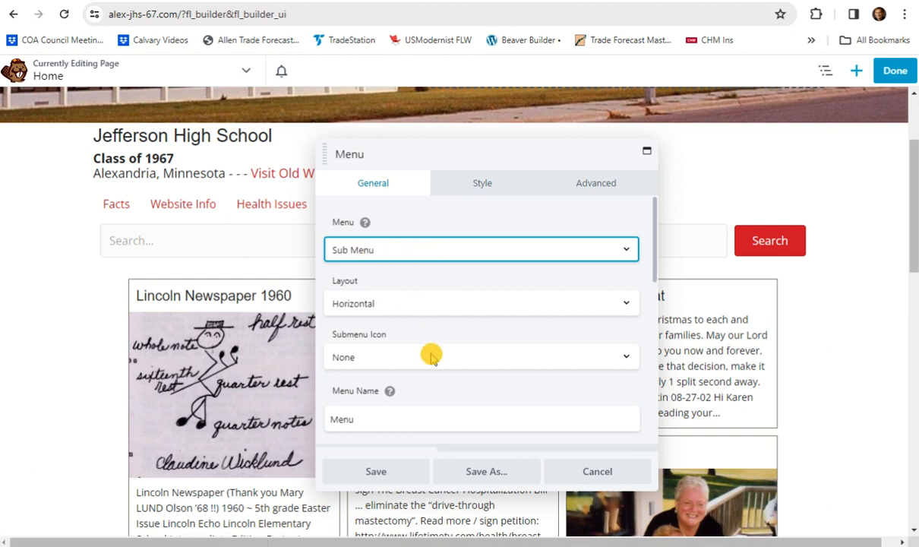
pyautogui.click(608, 473)
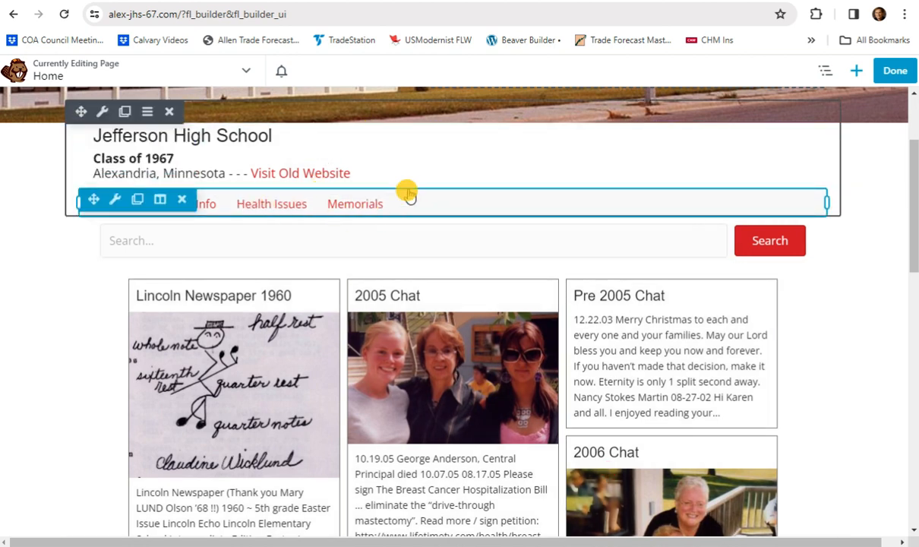
pyautogui.click(380, 232)
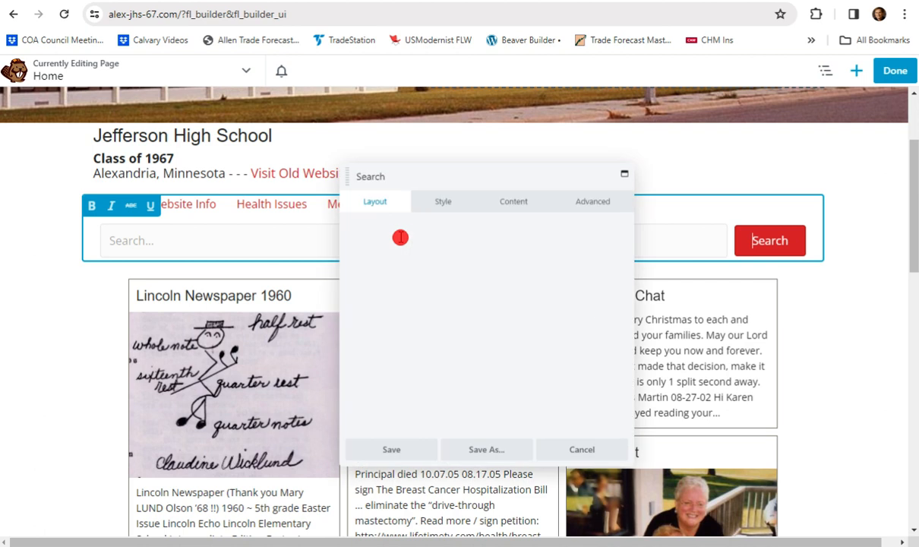
pyautogui.scroll(-1, 434, 342)
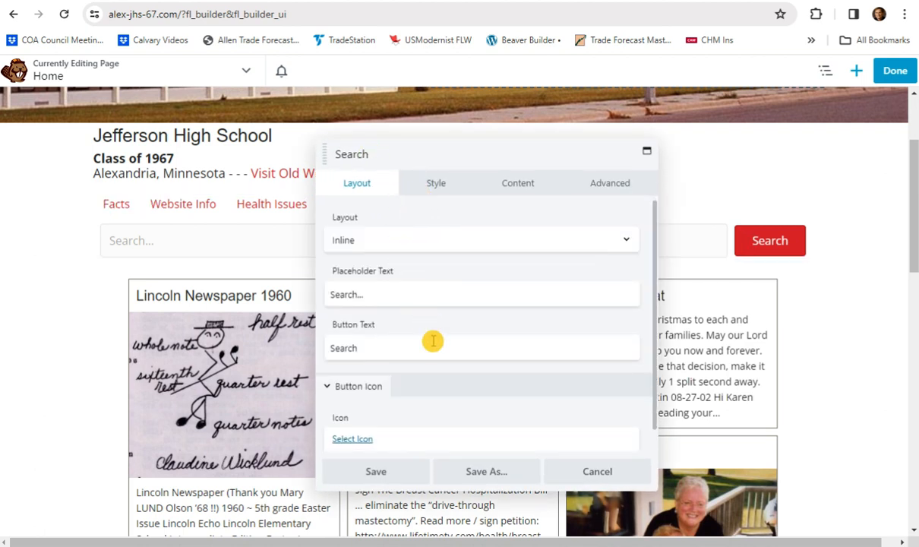
pyautogui.scroll(1, 437, 335)
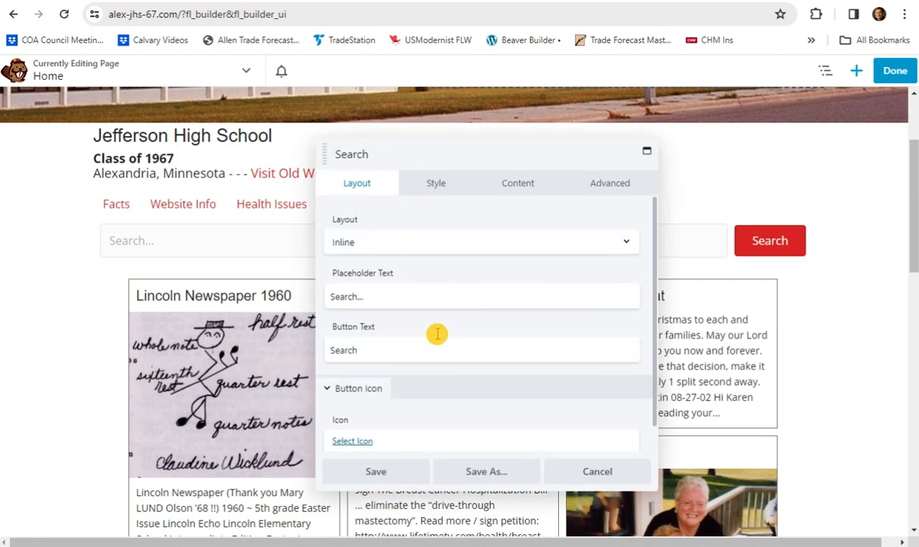
pyautogui.click(597, 471)
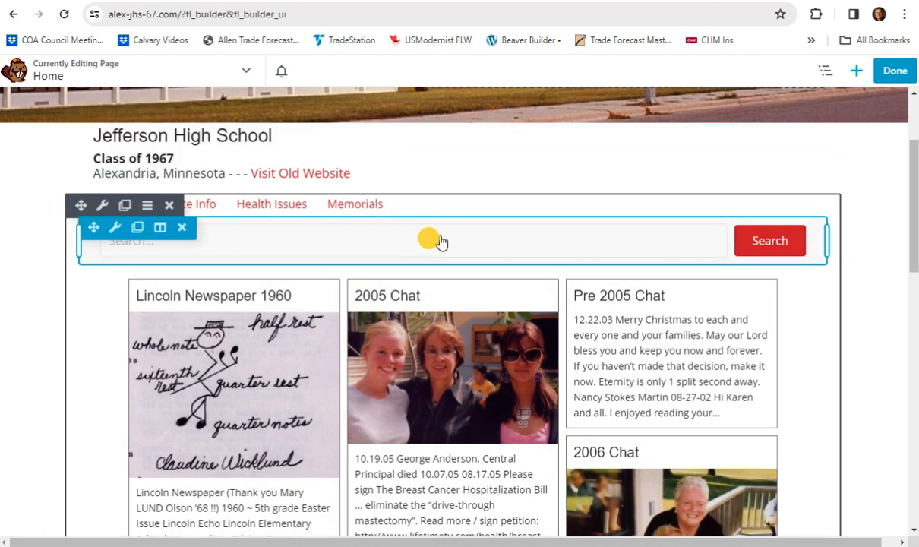
# - Open the home page's Posts module settings and examine its layout options, from the masonry layout to the post info
pyautogui.scroll(-2, 342, 281)
pyautogui.scroll(-3, 327, 353)
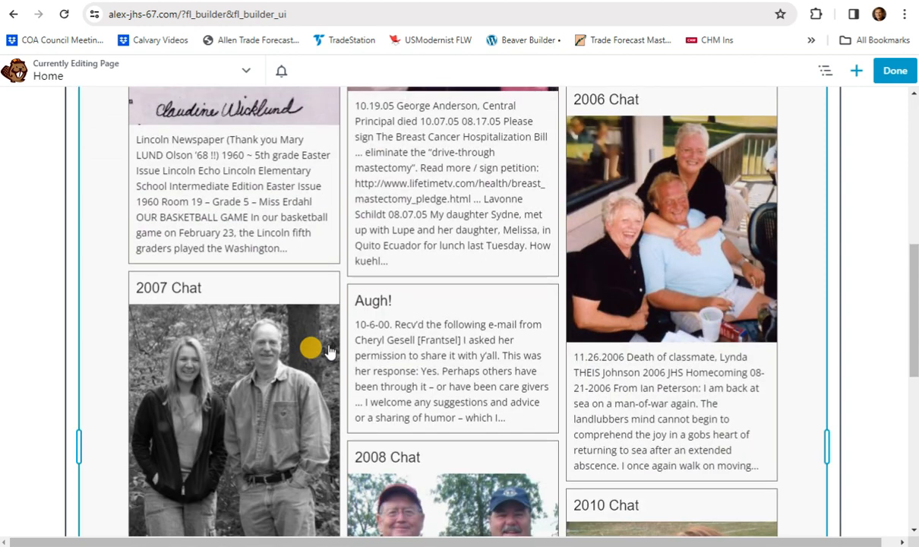
pyautogui.click(415, 191)
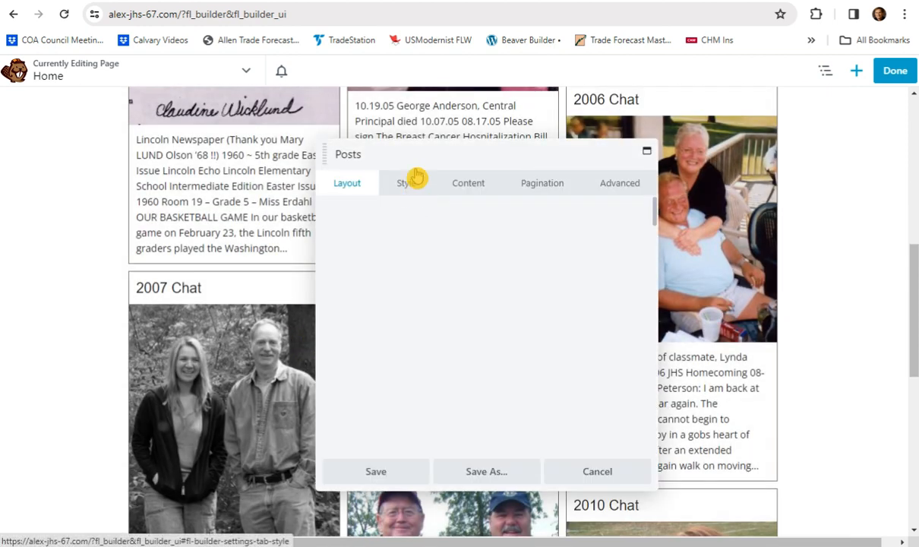
pyautogui.moveTo(420, 149); pyautogui.dragTo(387, 136)
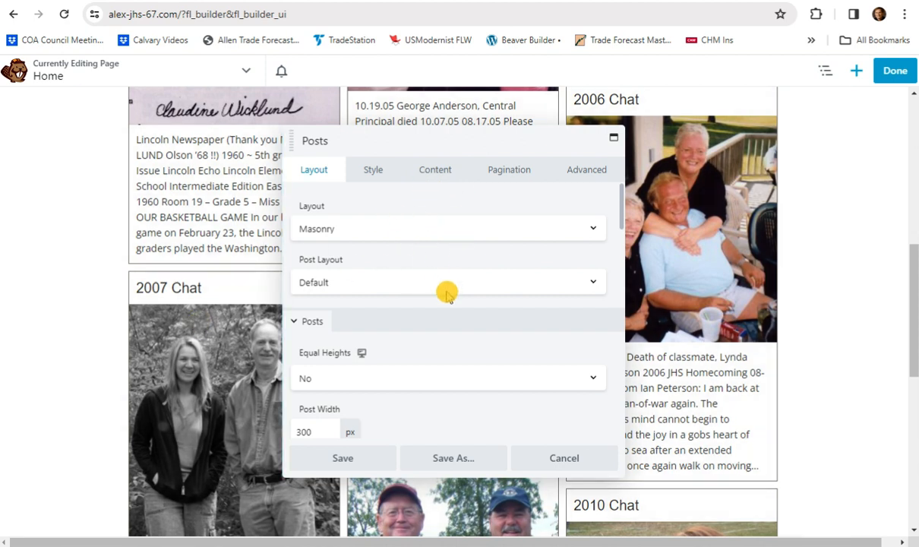
pyautogui.scroll(-5, 447, 295)
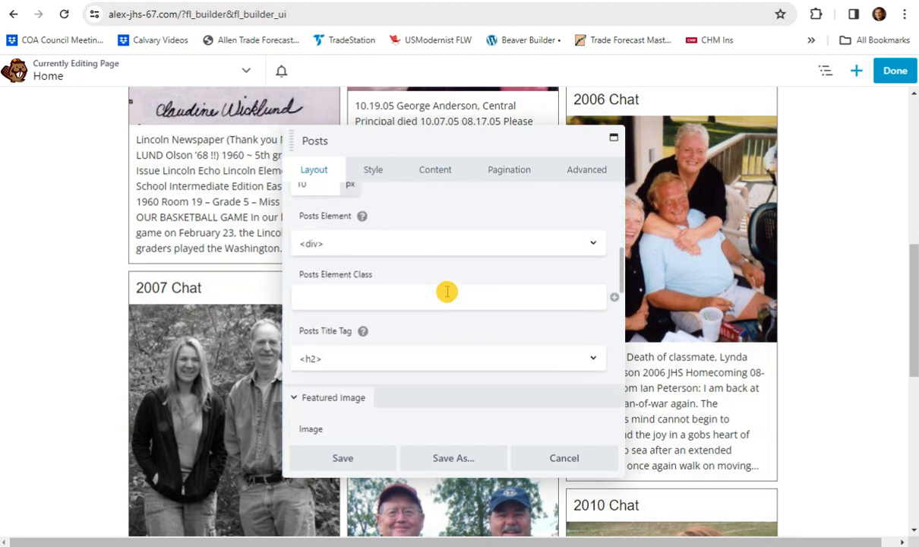
pyautogui.scroll(-3, 447, 292)
pyautogui.scroll(-2, 447, 295)
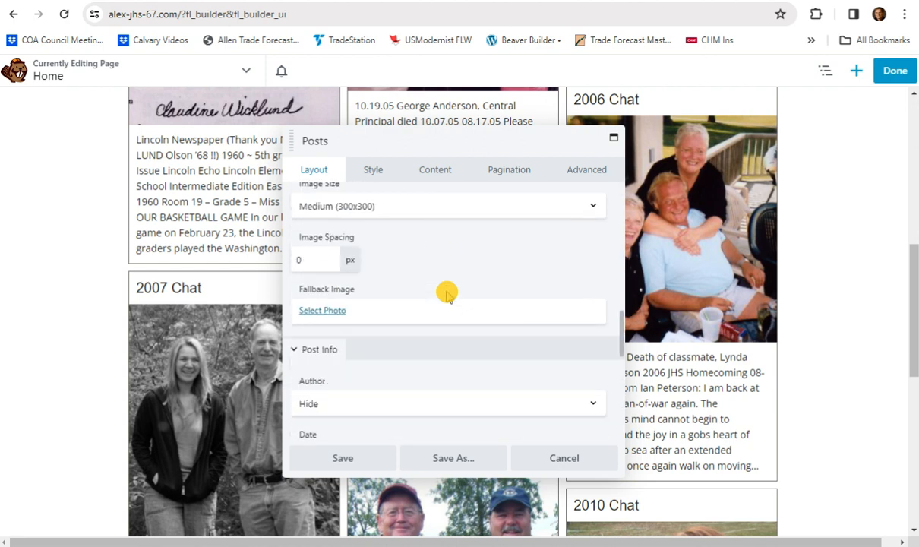
pyautogui.scroll(-3, 447, 295)
pyautogui.scroll(6, 447, 293)
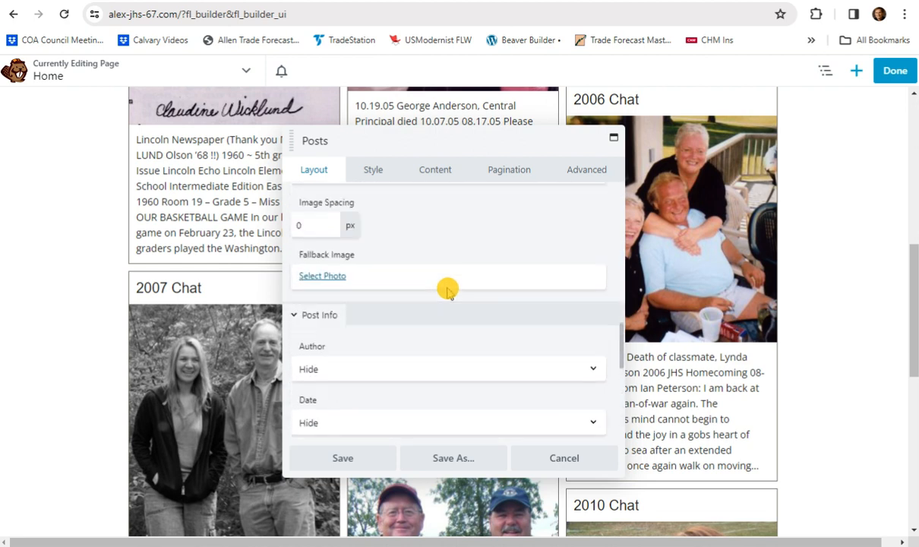
pyautogui.scroll(5, 448, 292)
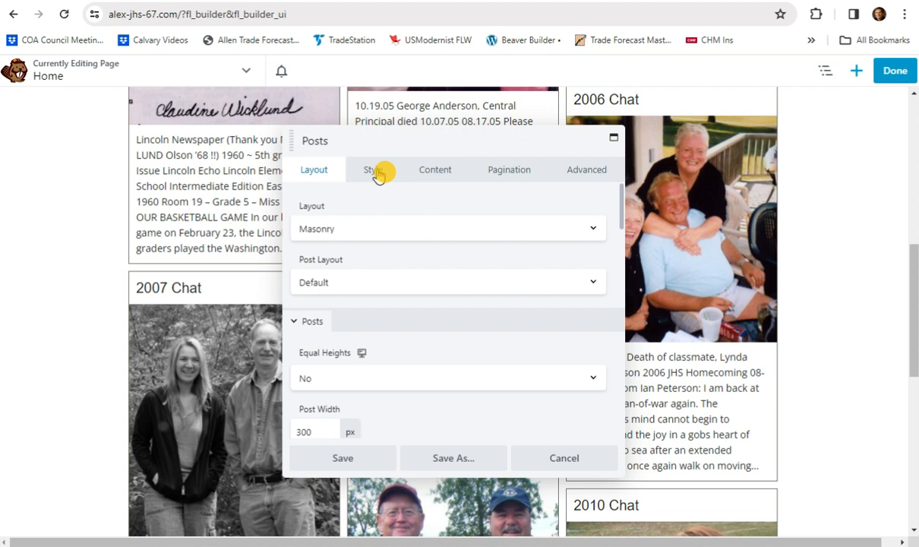
# - Review the Posts module's content options, including its custom query, tag, author and custom field filters, and save the module settings
pyautogui.click(434, 170)
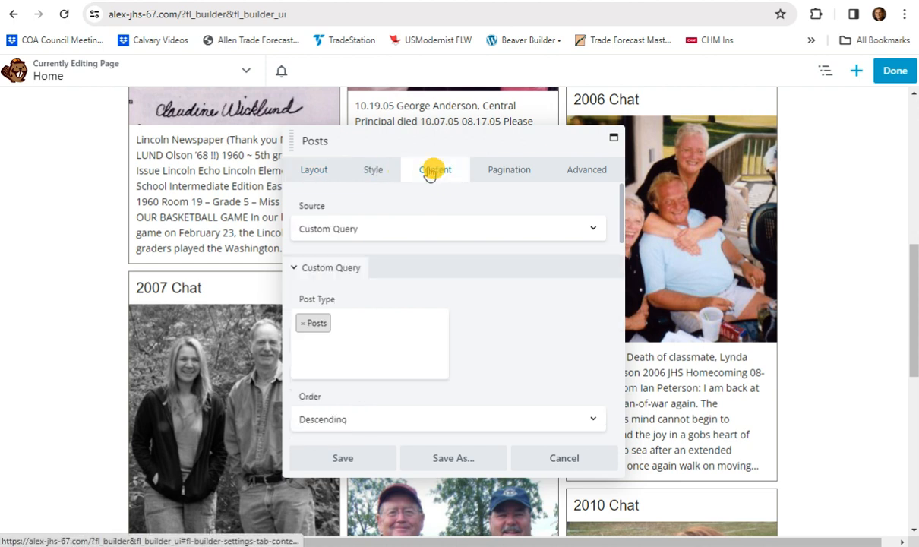
pyautogui.scroll(-2, 486, 334)
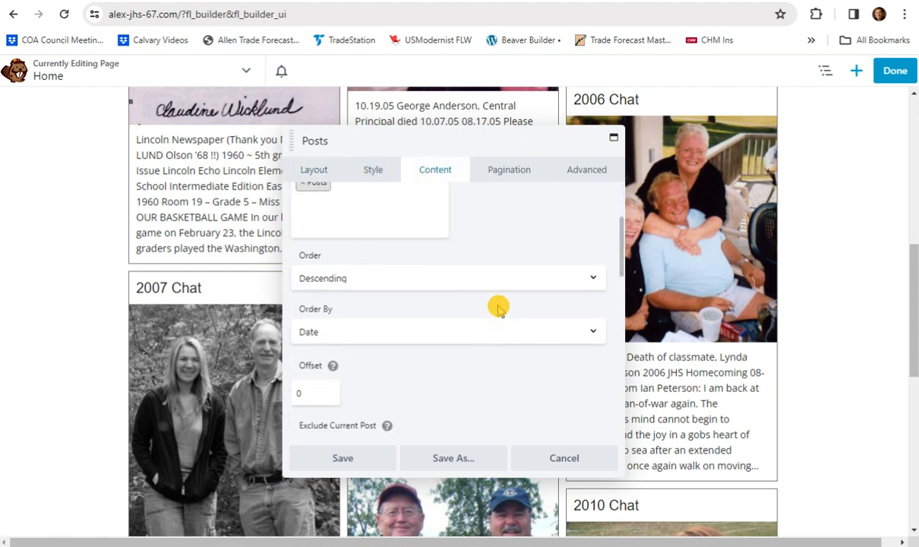
pyautogui.scroll(-5, 509, 297)
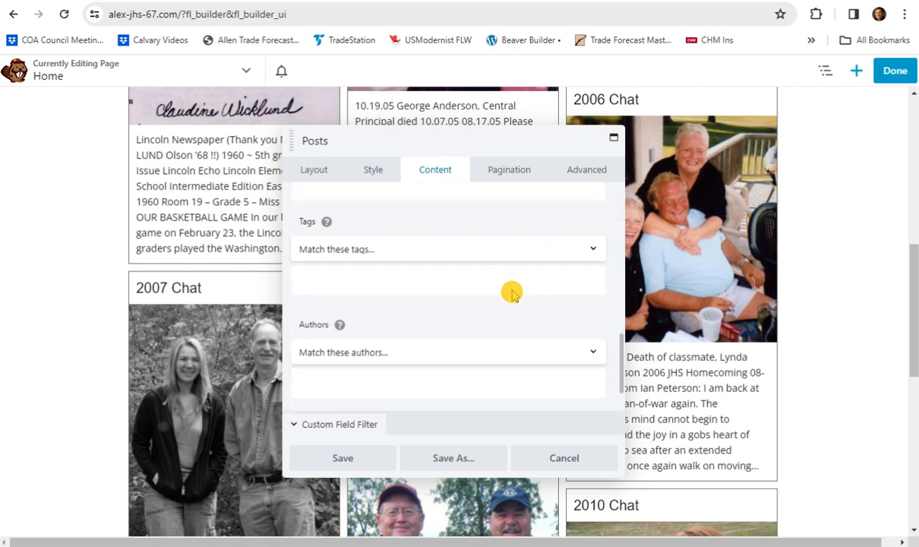
pyautogui.scroll(-2, 509, 297)
pyautogui.scroll(-1, 496, 299)
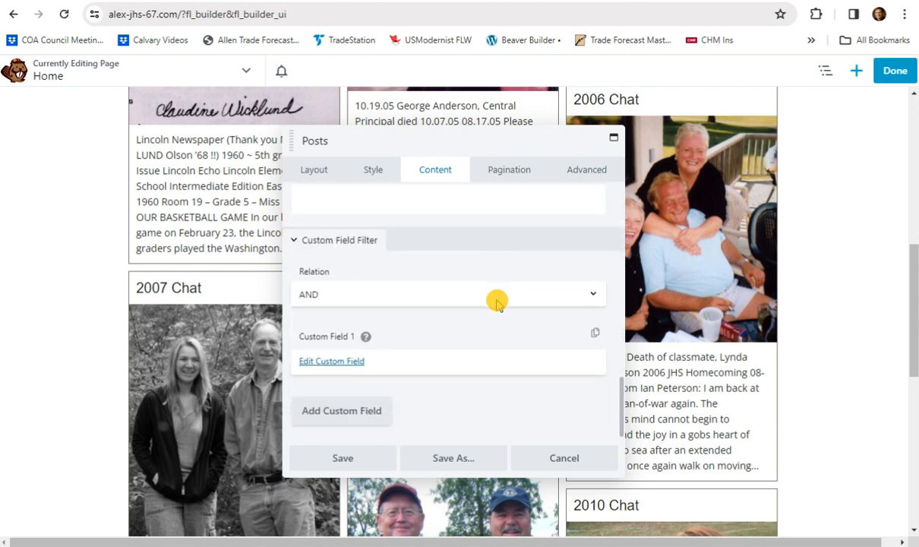
pyautogui.scroll(10, 498, 293)
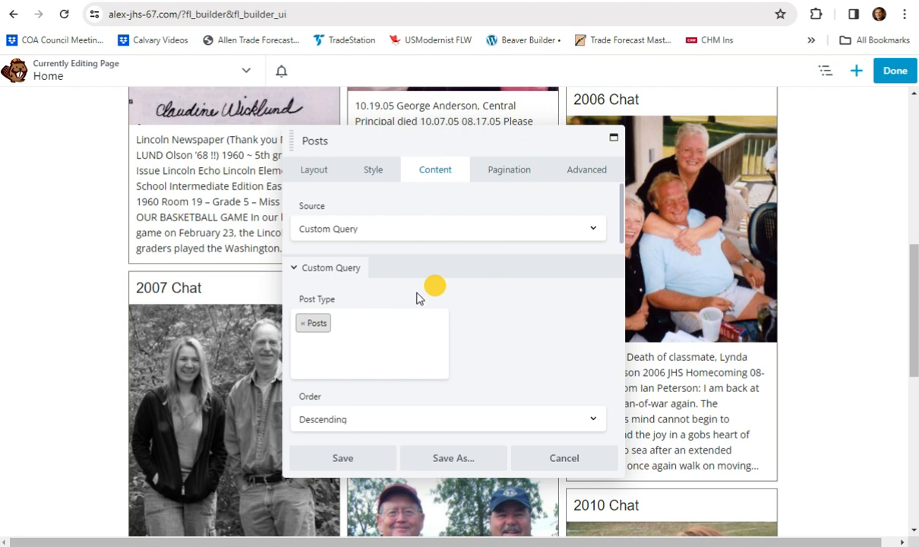
pyautogui.click(343, 456)
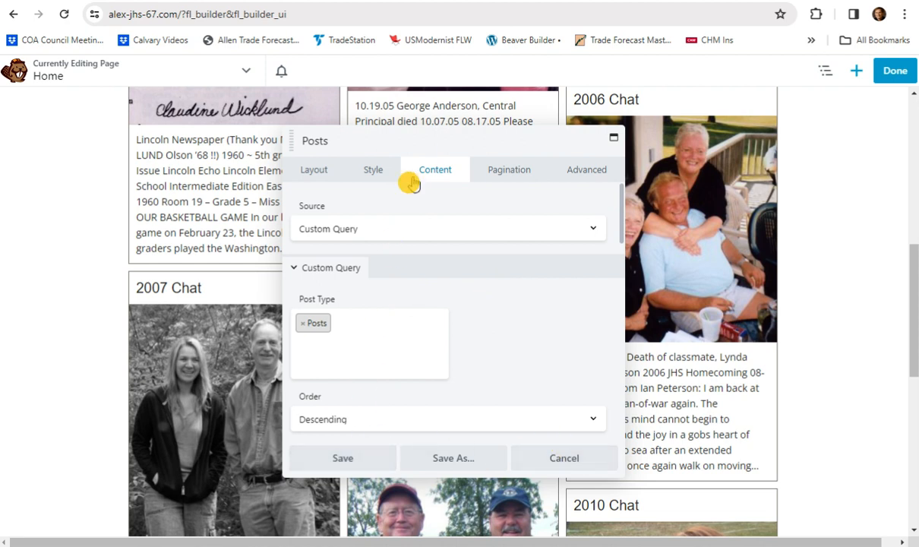
pyautogui.moveTo(422, 136); pyautogui.dragTo(510, 157)
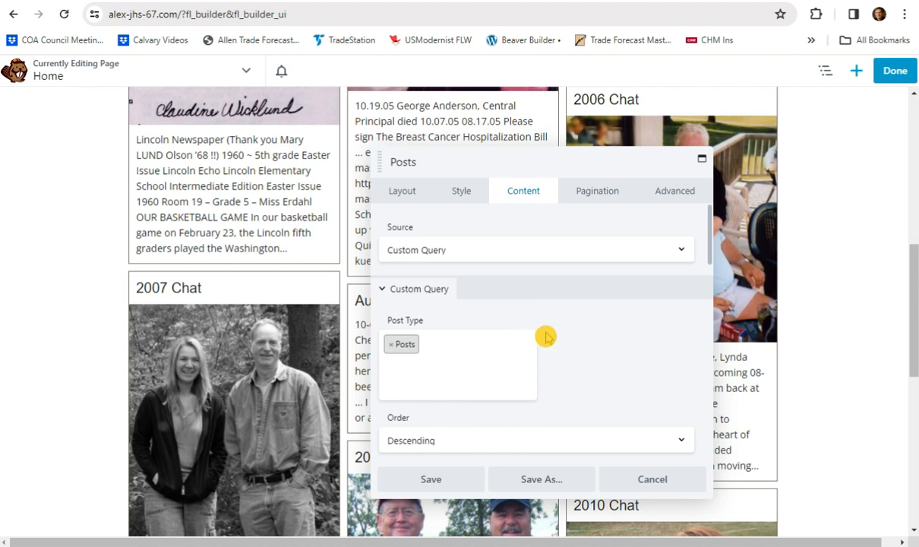
pyautogui.click(432, 480)
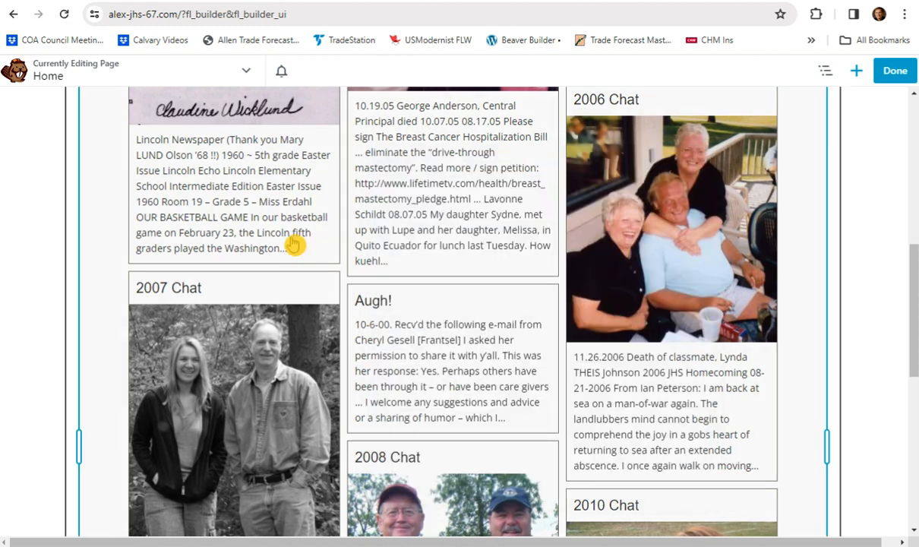
# - Examine the post cards displayed by the Posts module on the home page, from Lincoln Newspaper 1960 to 2009 Chat
pyautogui.scroll(4, 334, 249)
pyautogui.scroll(-2, 369, 222)
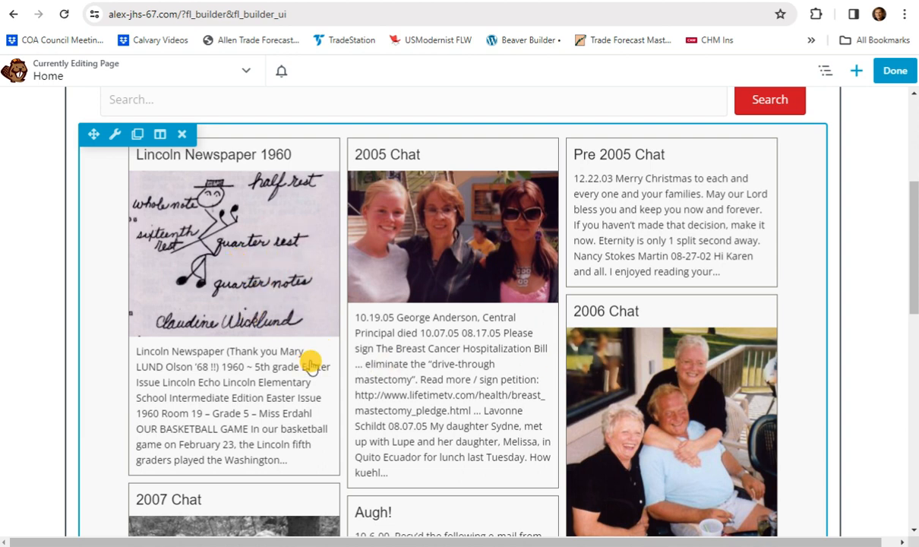
pyautogui.scroll(-6, 310, 364)
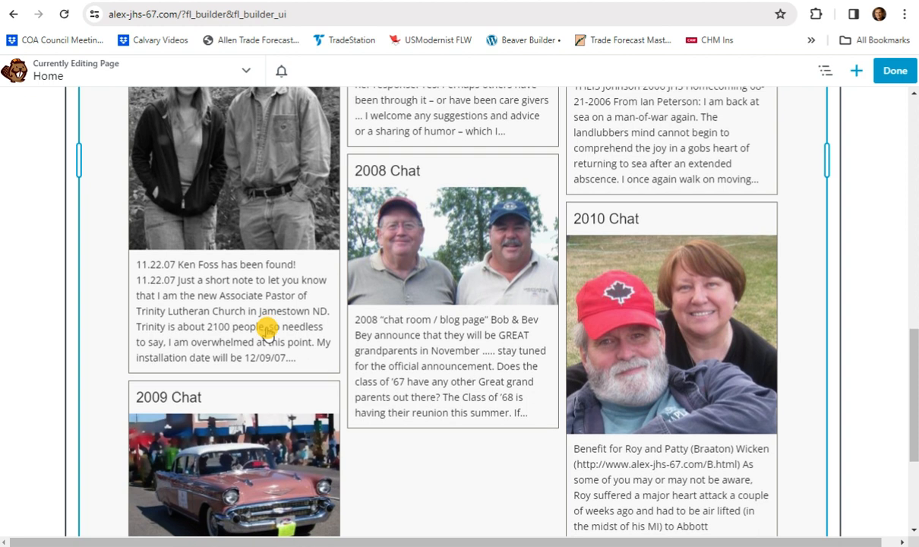
pyautogui.scroll(-3, 304, 304)
pyautogui.scroll(3, 297, 251)
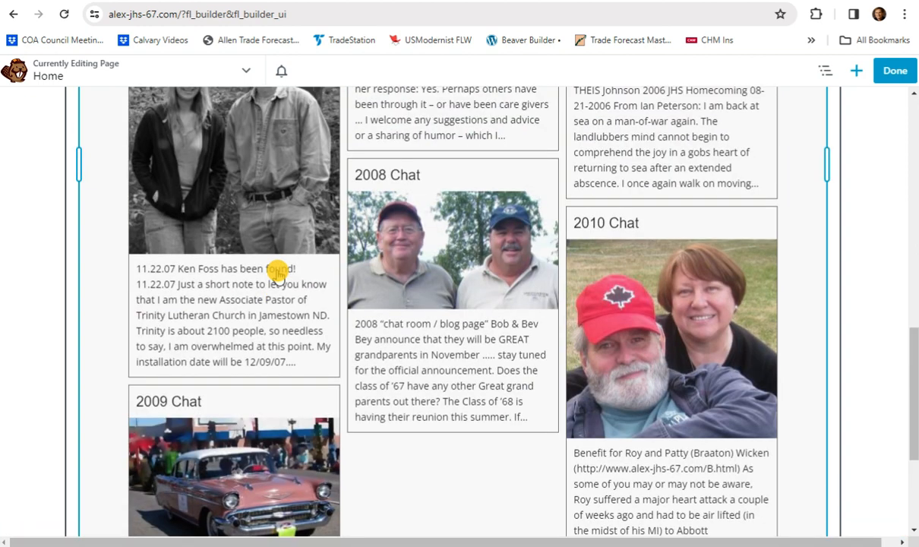
pyautogui.scroll(8, 258, 288)
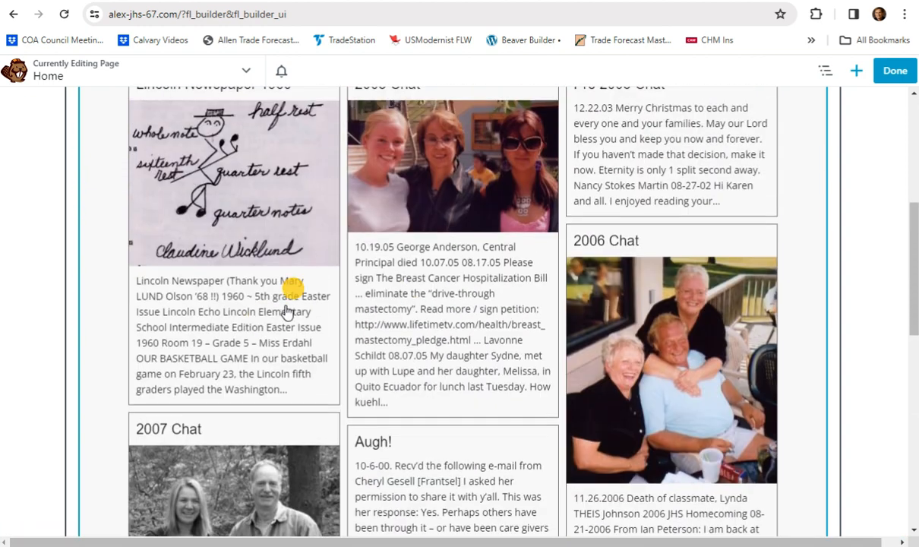
pyautogui.scroll(3, 300, 293)
pyautogui.scroll(-4, 353, 391)
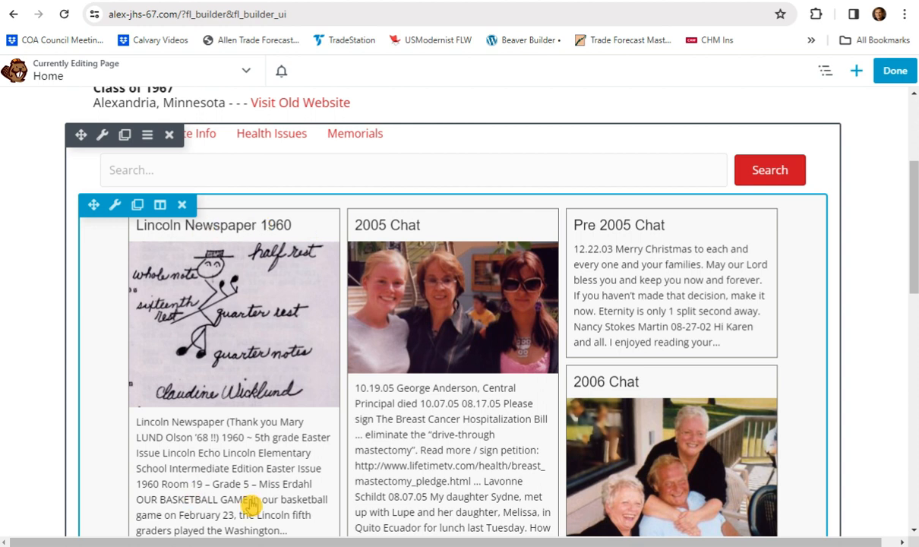
pyautogui.scroll(-10, 283, 427)
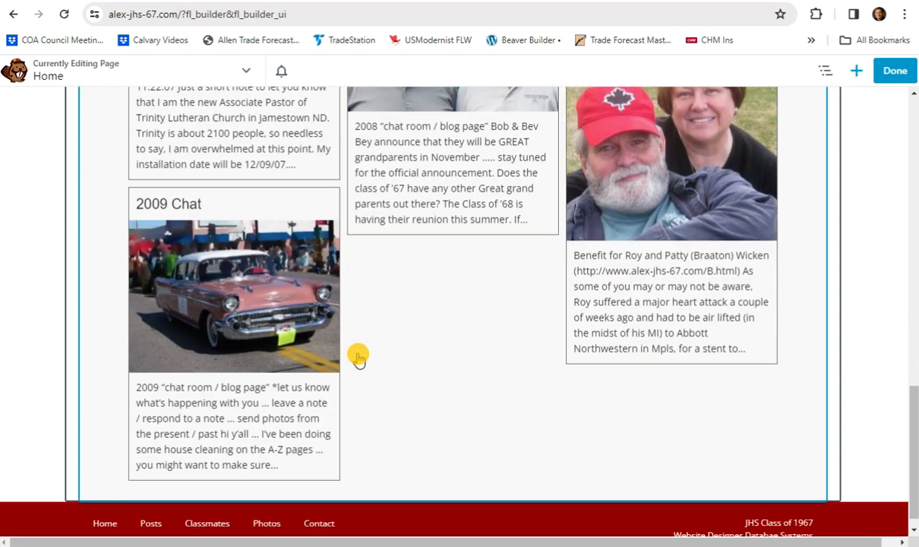
pyautogui.scroll(15, 358, 358)
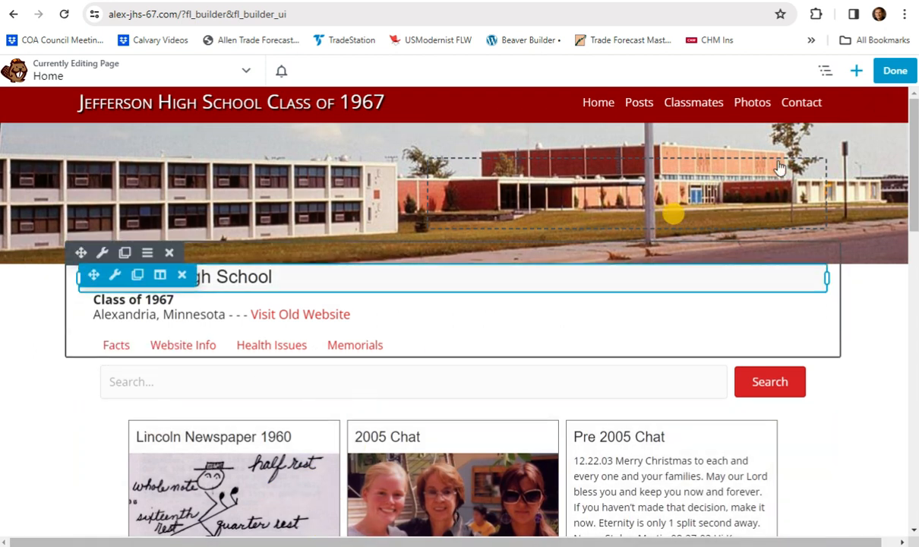
# - Finish editing the home page layout and look over the live home page from header to footer
pyautogui.click(897, 72)
pyautogui.click(841, 71)
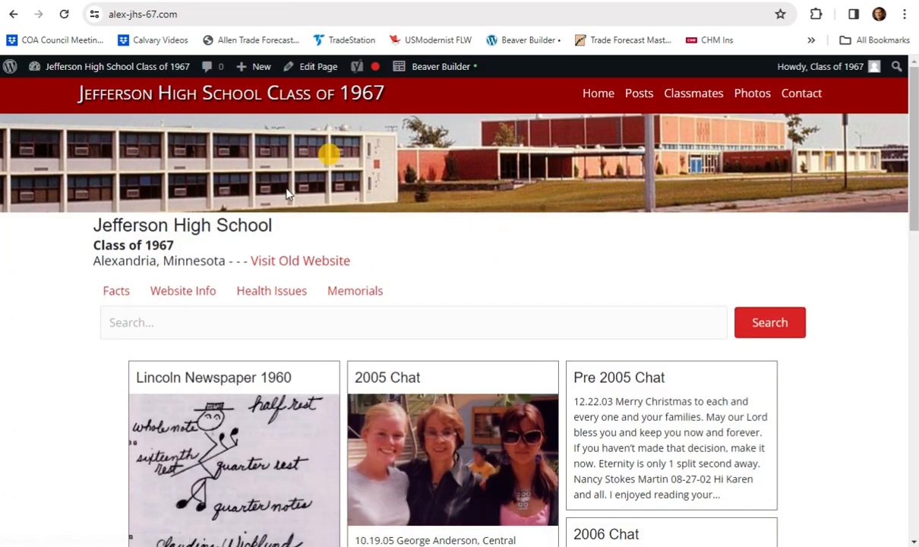
pyautogui.scroll(-10, 222, 372)
pyautogui.scroll(10, 222, 410)
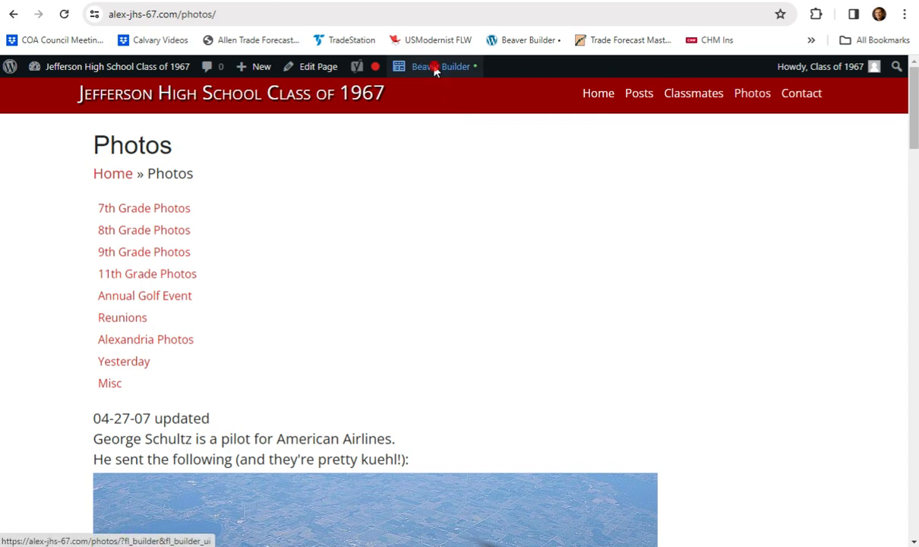
# - Open the Photos page in Beaver Builder and view its Photos Page Menu module settings, closing them without saving
pyautogui.click(432, 69)
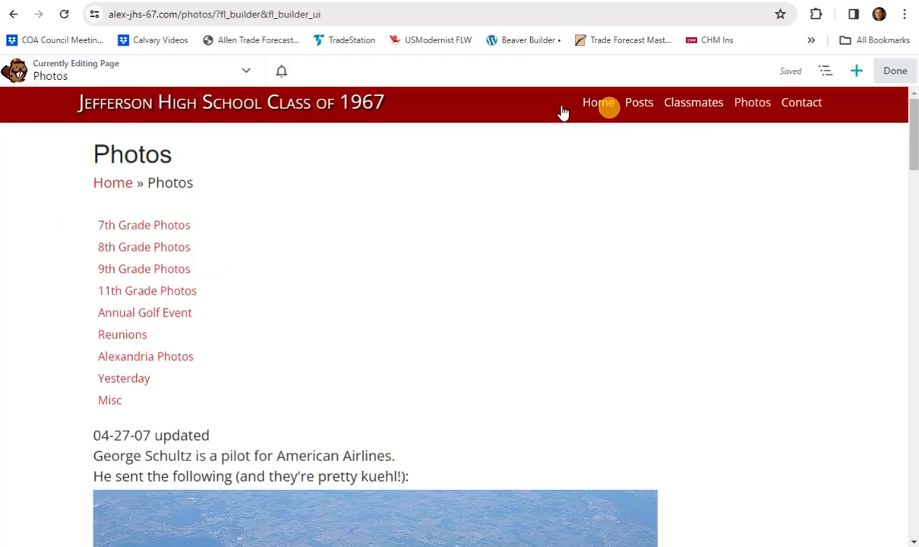
pyautogui.moveTo(232, 301)
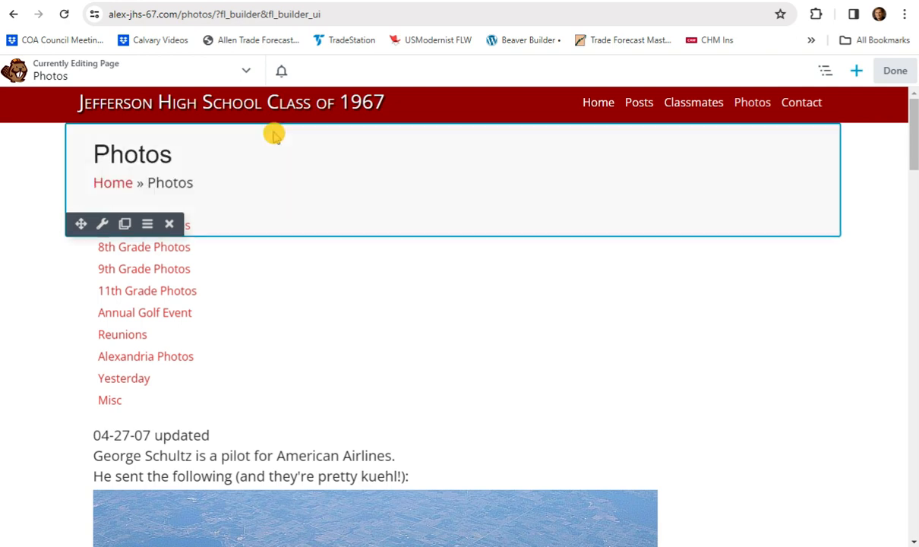
pyautogui.click(287, 301)
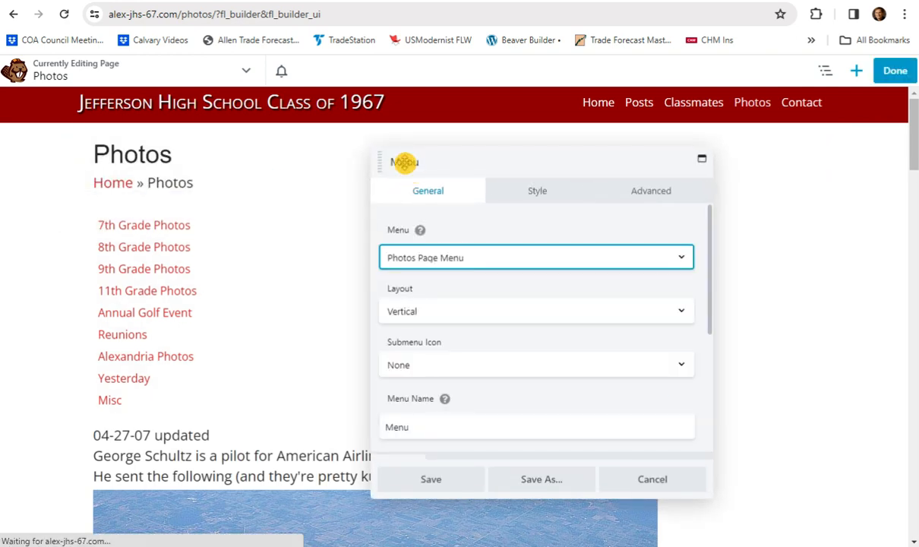
pyautogui.click(674, 485)
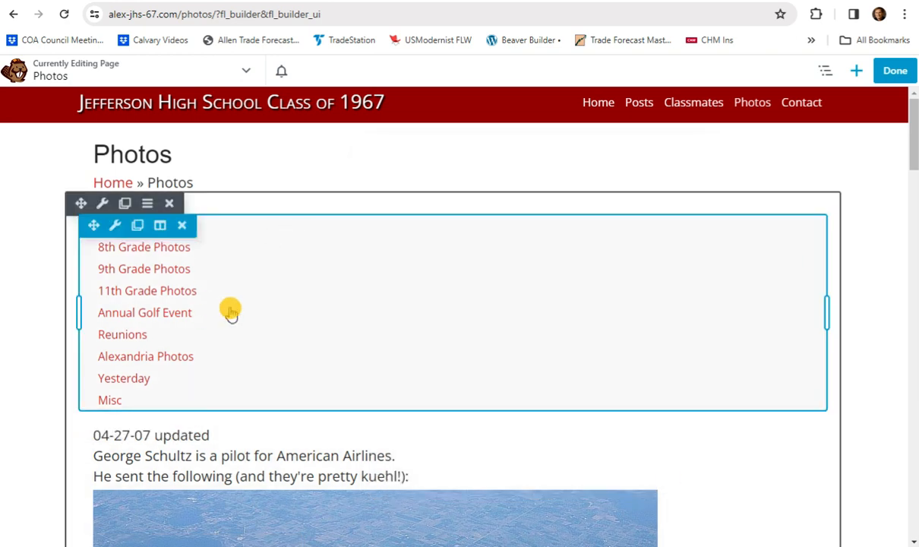
# - View the text and photo content of the Photos page's Text Editor module, closing its settings without saving
pyautogui.scroll(-6, 296, 310)
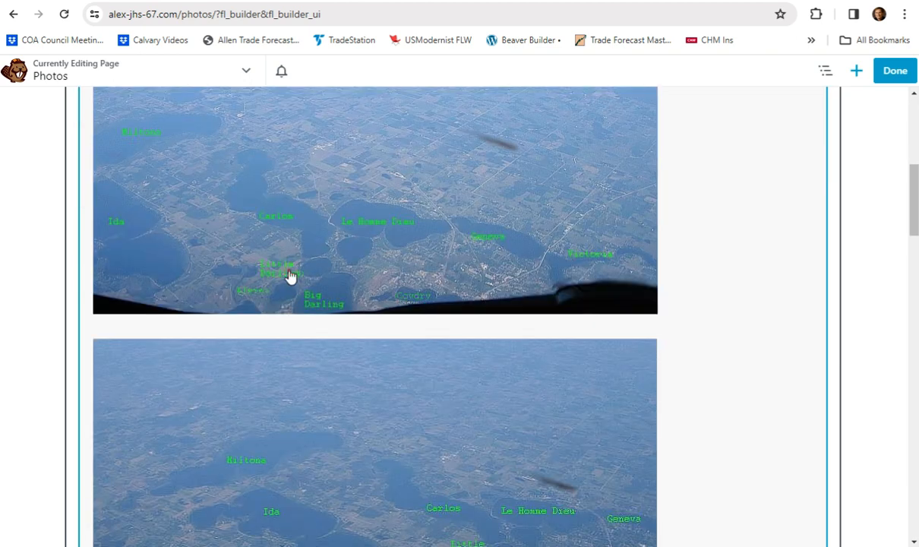
pyautogui.click(289, 271)
pyautogui.scroll(-15, 513, 363)
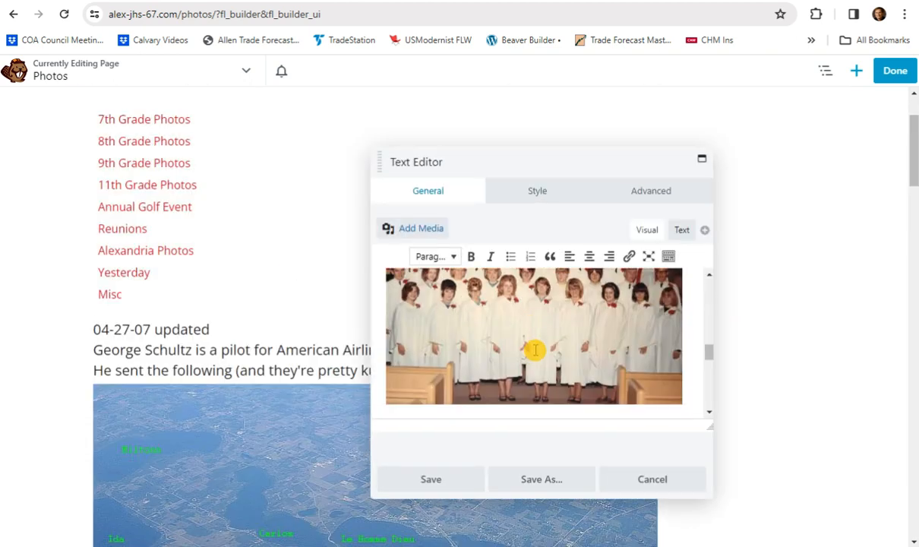
pyautogui.scroll(5, 548, 356)
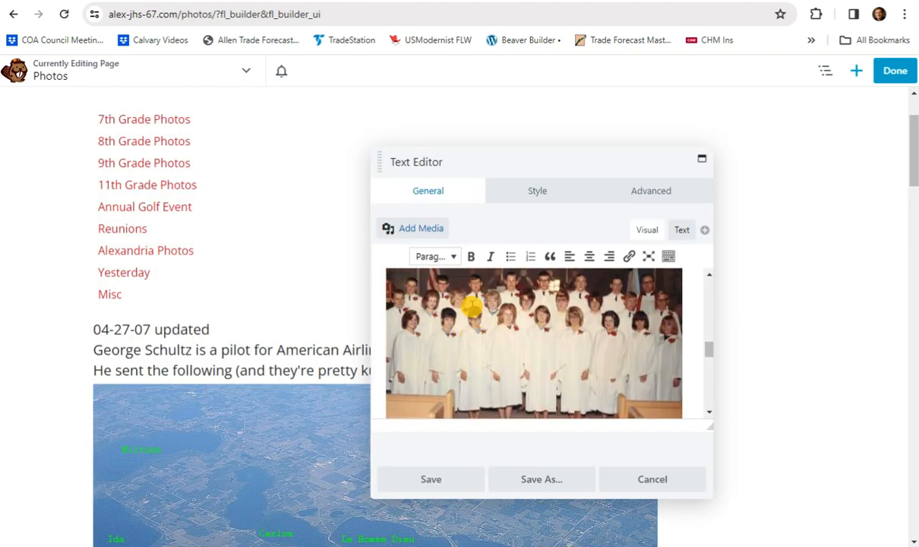
pyautogui.click(674, 479)
pyautogui.scroll(2, 427, 299)
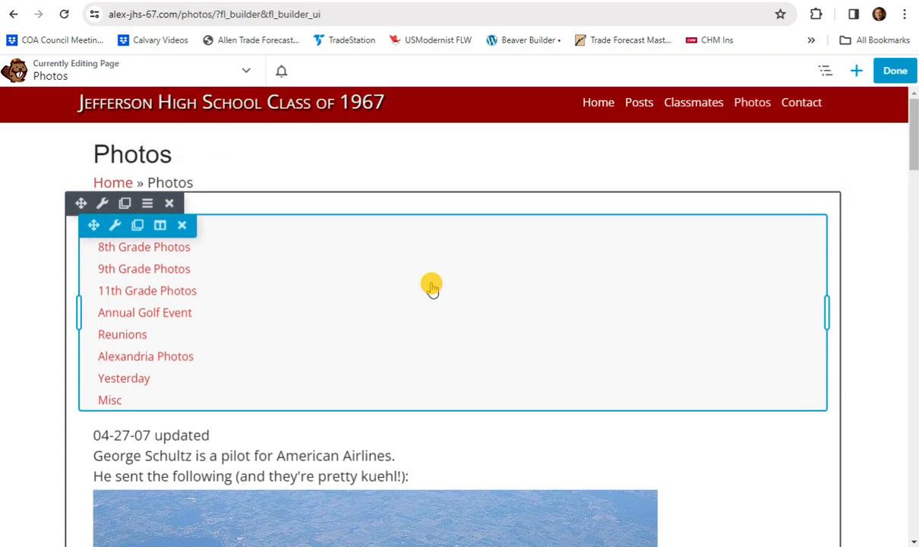
# - Finish editing the Photos page layout and discard its unpublished changes
pyautogui.click(899, 70)
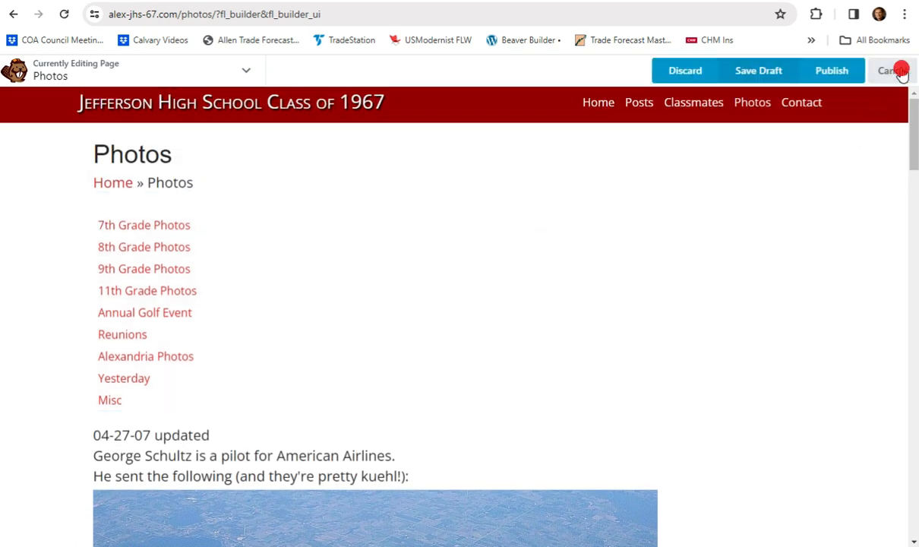
pyautogui.click(685, 70)
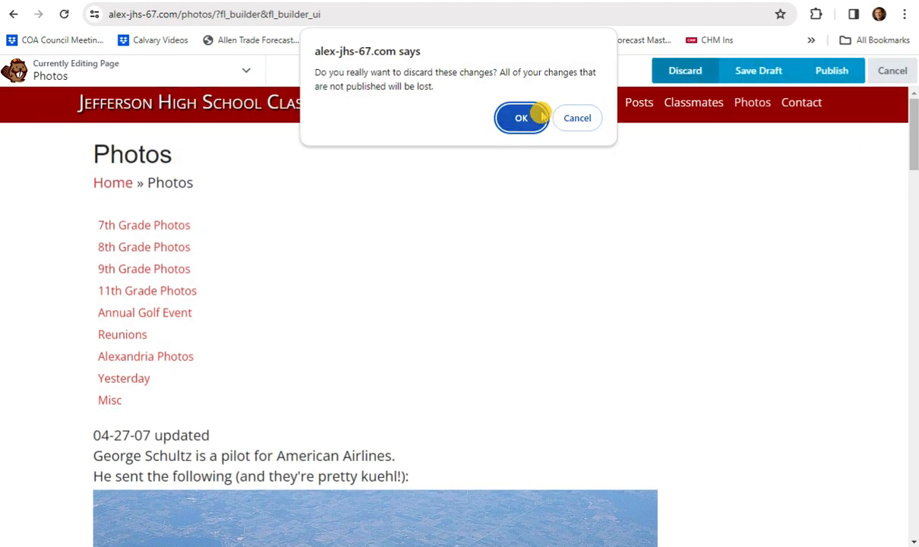
pyautogui.click(516, 120)
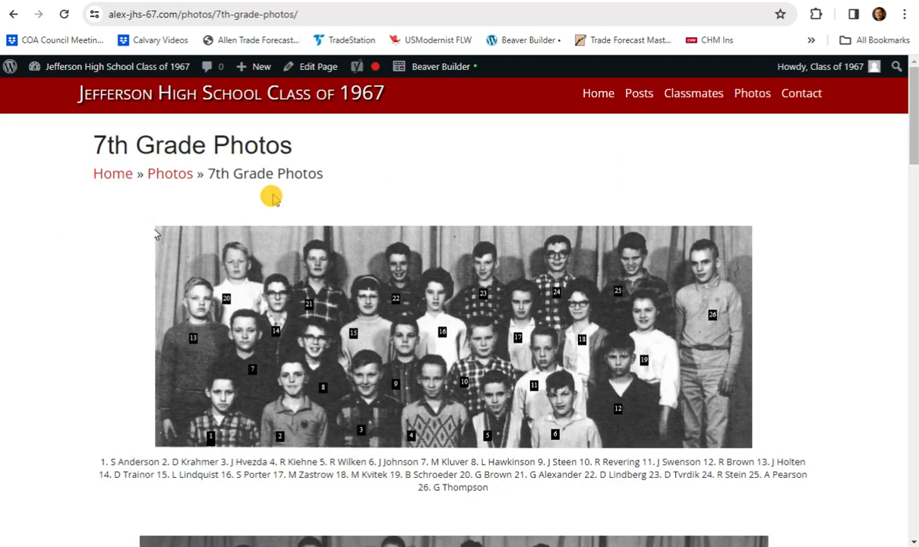
# - Look through the 7th Grade Photos and 8th Grade Photos pages and open the Annual Golf Event page
pyautogui.scroll(-15, 402, 313)
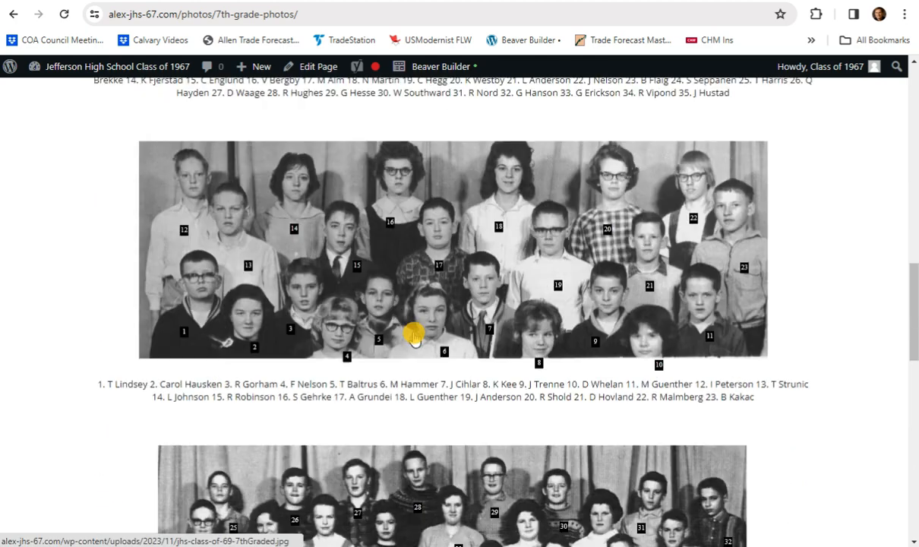
pyautogui.scroll(15, 412, 335)
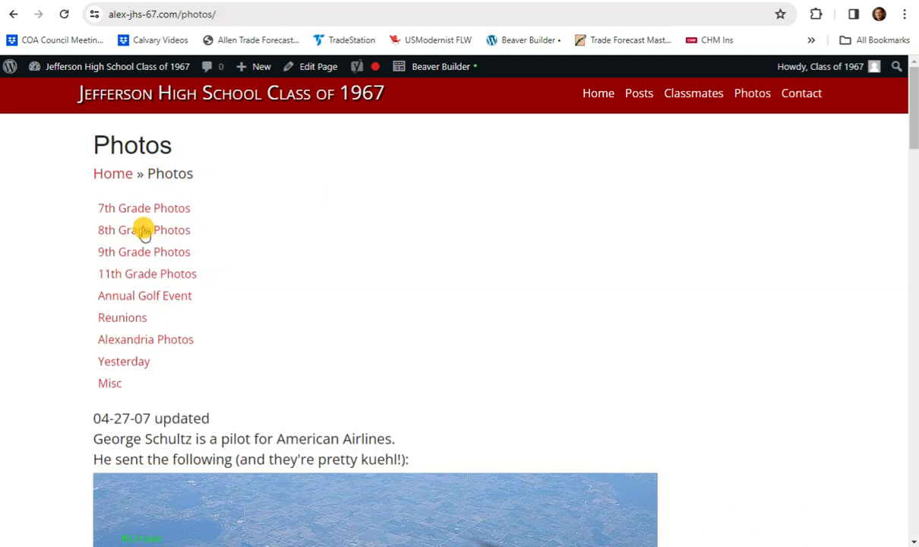
pyautogui.click(163, 231)
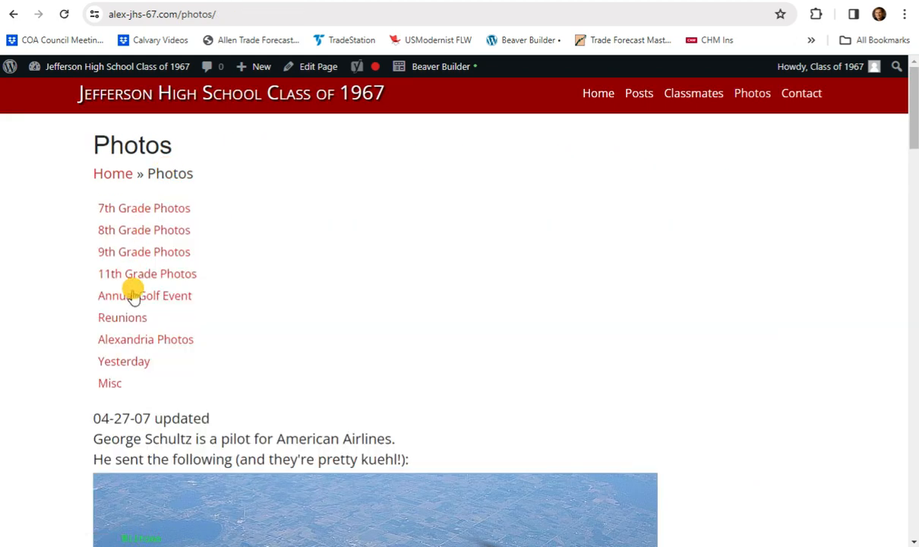
pyautogui.click(126, 302)
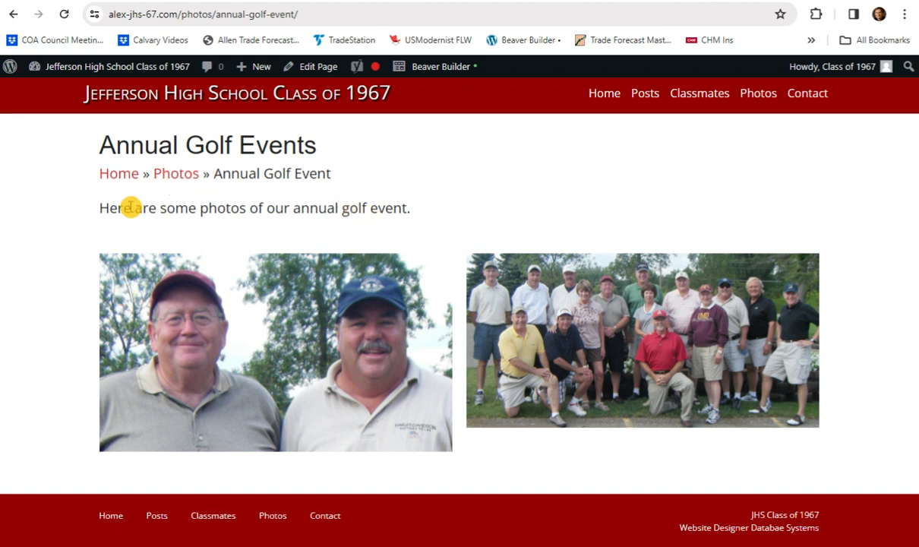
# - Open the Annual Golf Event page in Beaver Builder, view its introductory text module and save the module settings
pyautogui.click(437, 67)
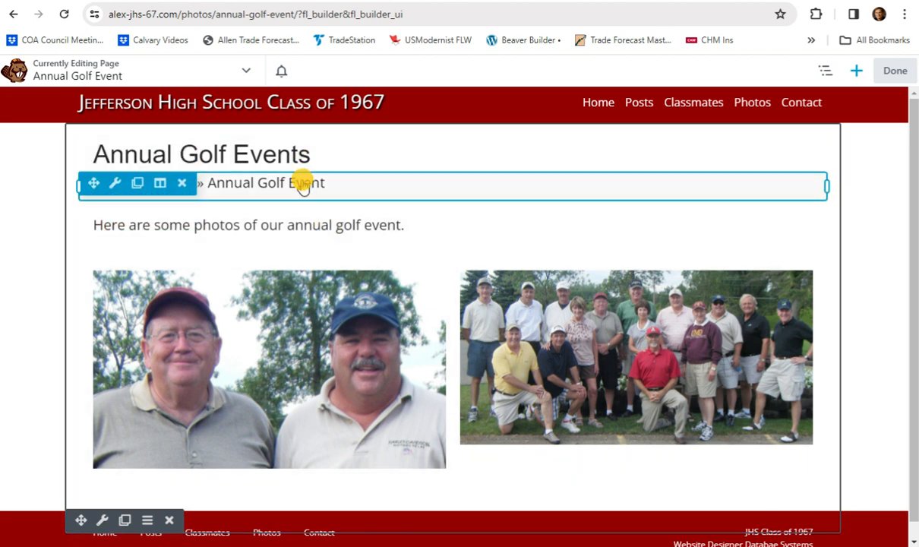
pyautogui.click(363, 226)
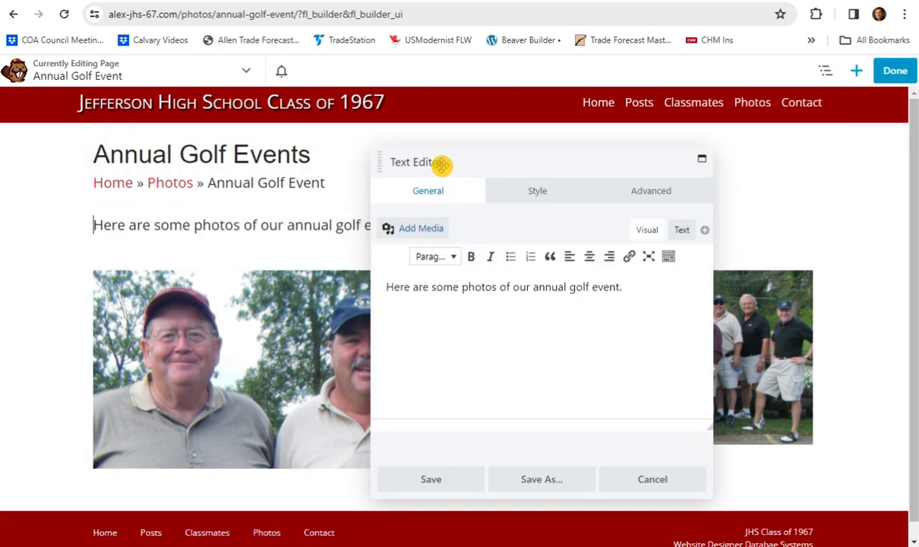
pyautogui.moveTo(402, 290); pyautogui.dragTo(557, 289)
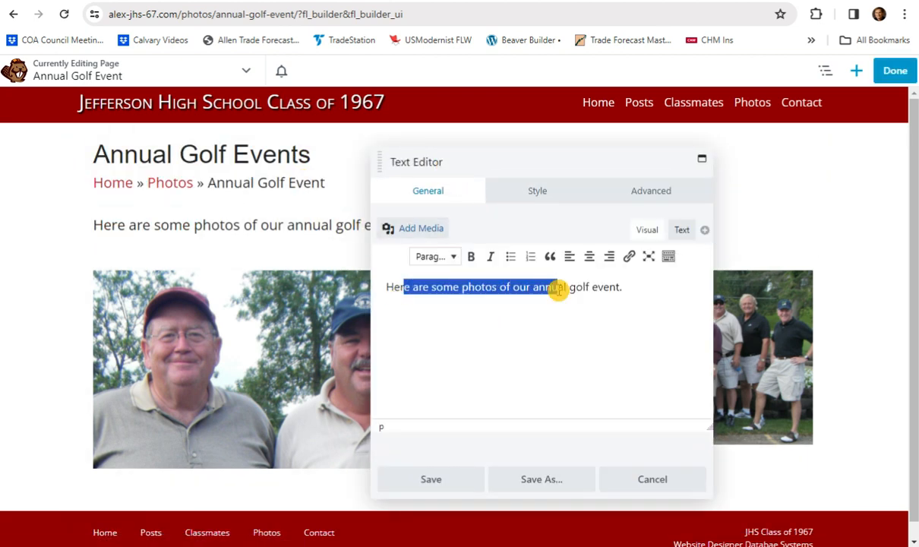
pyautogui.click(408, 477)
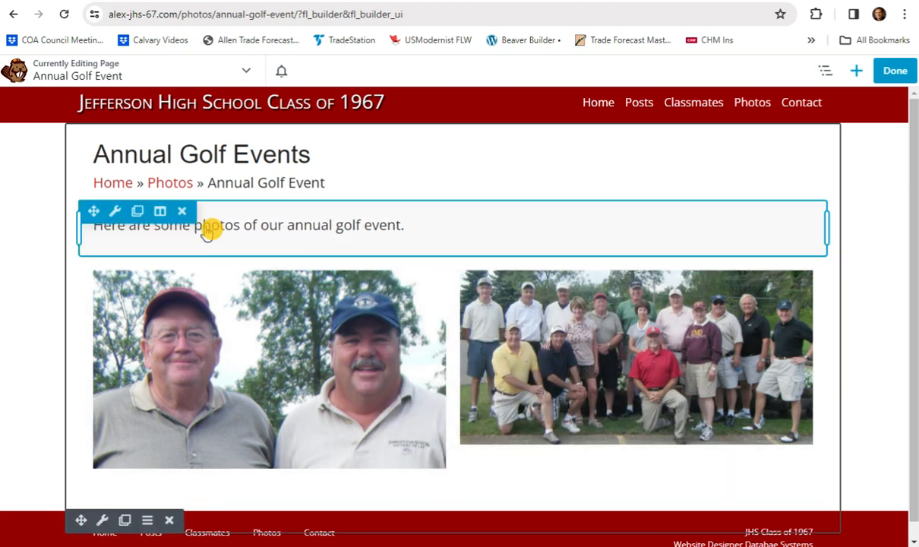
# - Open the golf page's Gallery module settings and view the screens for adding photos and editing the gallery
pyautogui.scroll(-1, 484, 248)
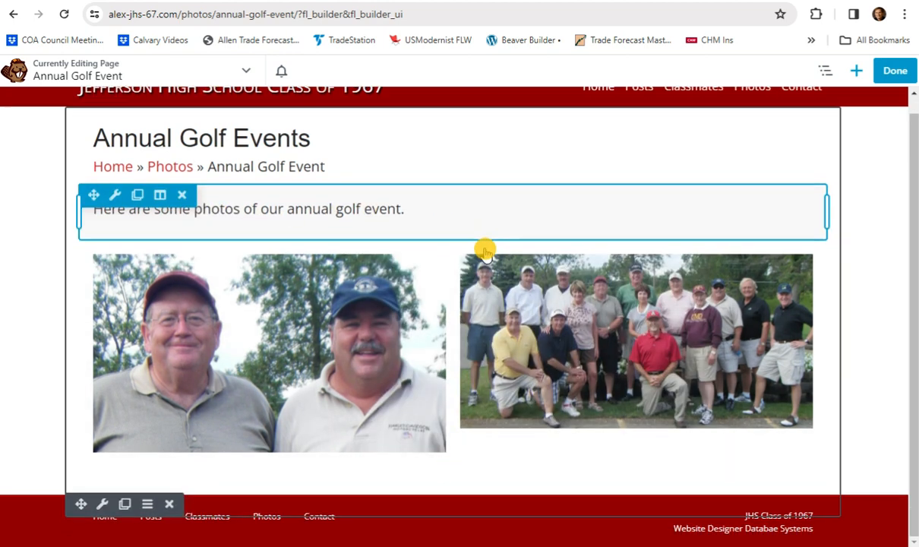
pyautogui.click(376, 344)
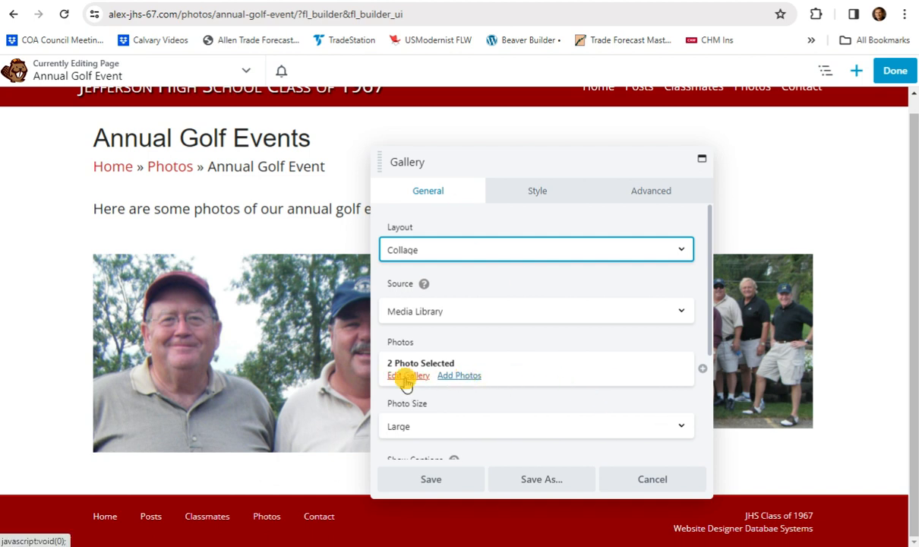
pyautogui.click(466, 376)
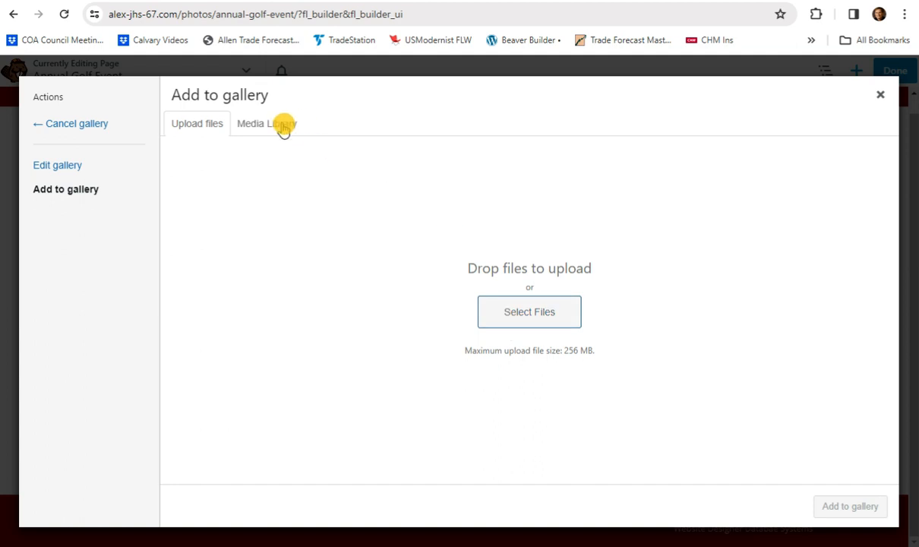
pyautogui.click(281, 125)
pyautogui.click(67, 162)
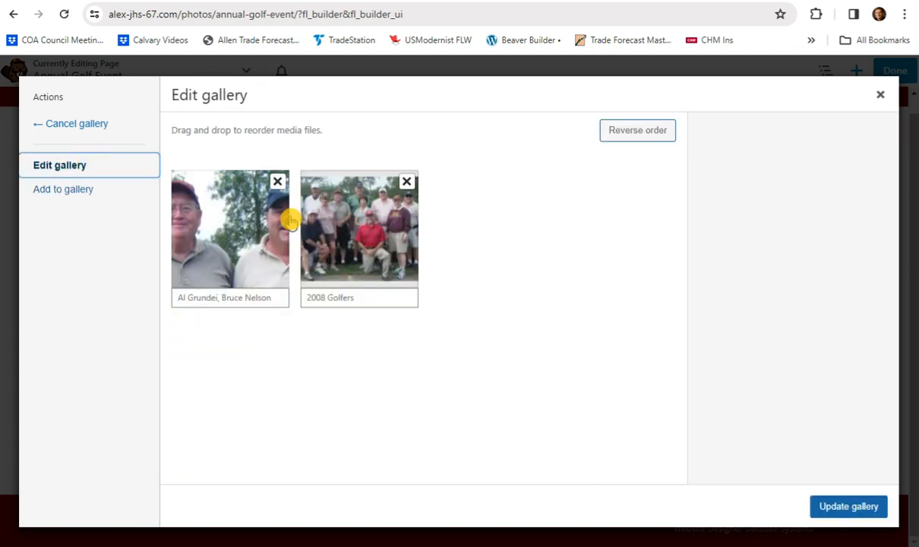
# - Browse the media library images that can be added to the golf gallery
pyautogui.click(76, 189)
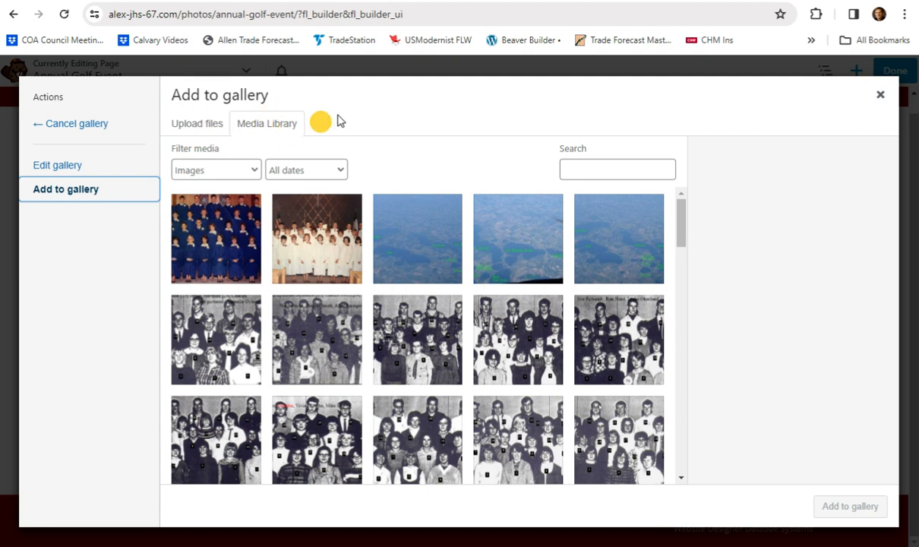
pyautogui.scroll(-20, 395, 315)
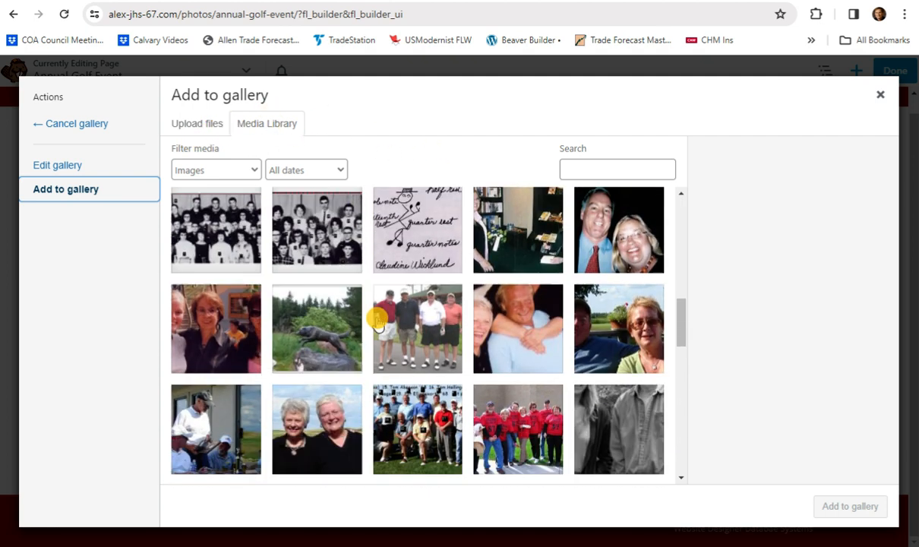
pyautogui.scroll(20, 384, 328)
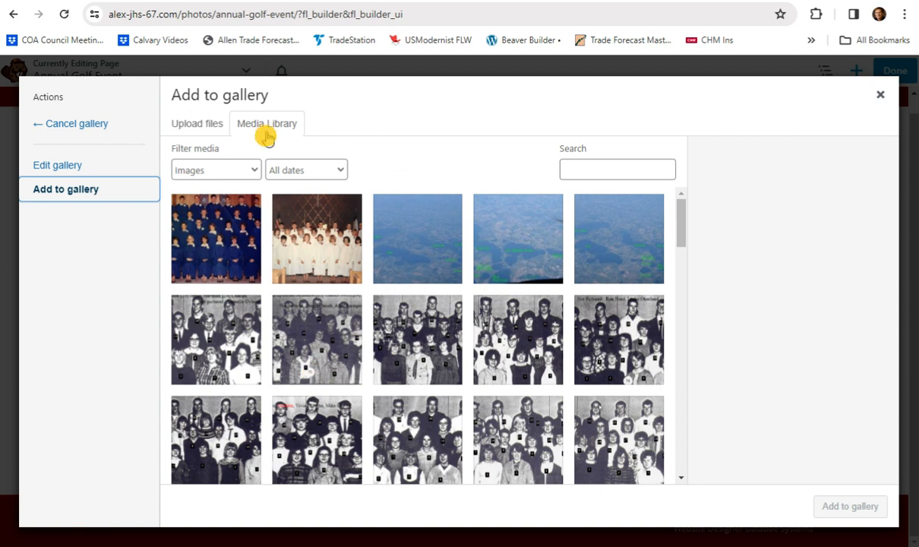
# - View the gallery's file upload option, cancel the file selection and close the Gallery module without saving
pyautogui.click(188, 127)
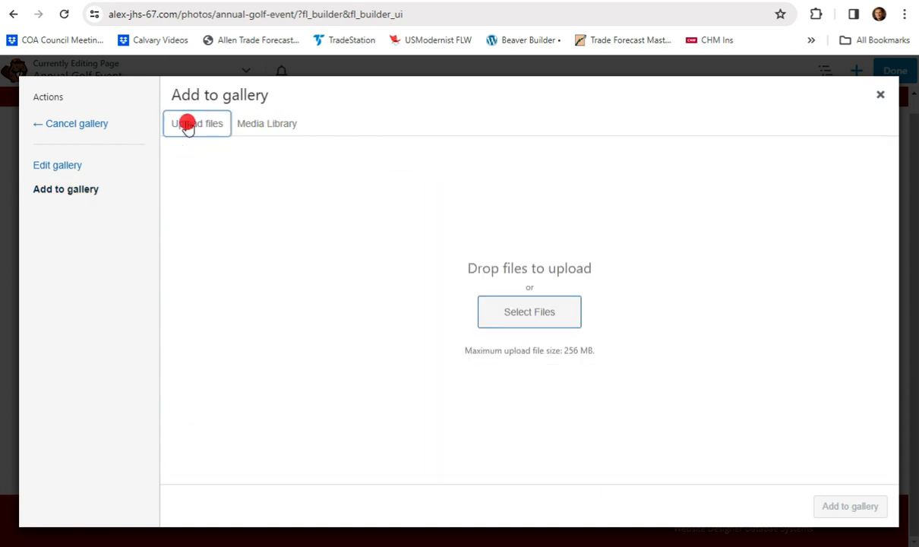
pyautogui.click(539, 319)
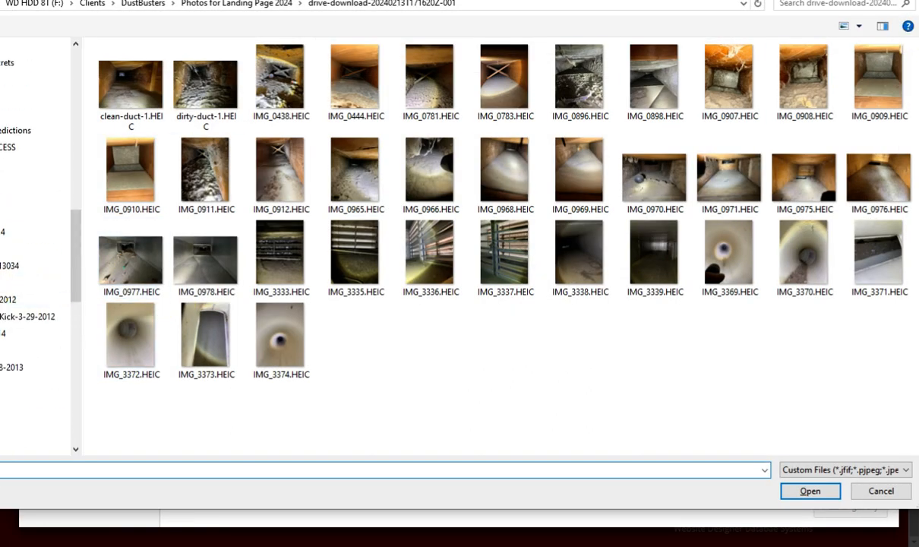
pyautogui.press('Escape')
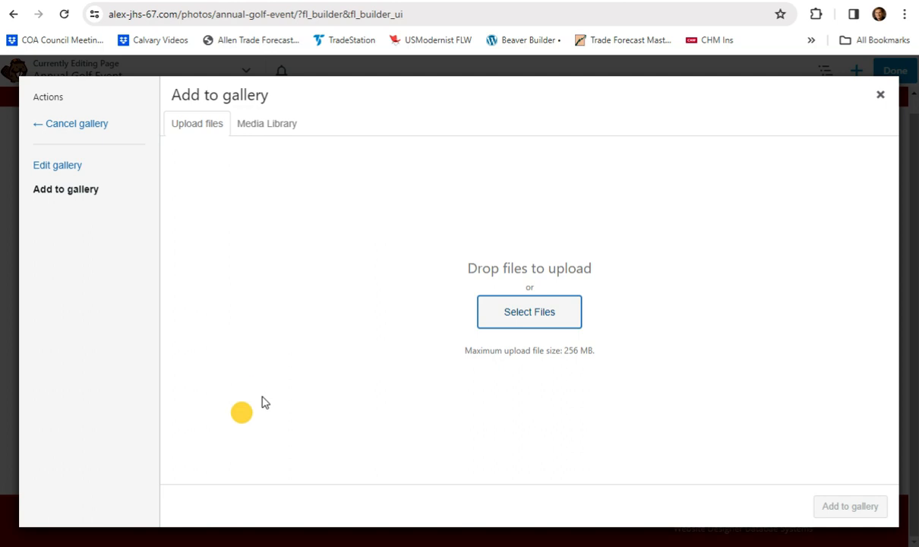
pyautogui.click(880, 94)
pyautogui.click(662, 476)
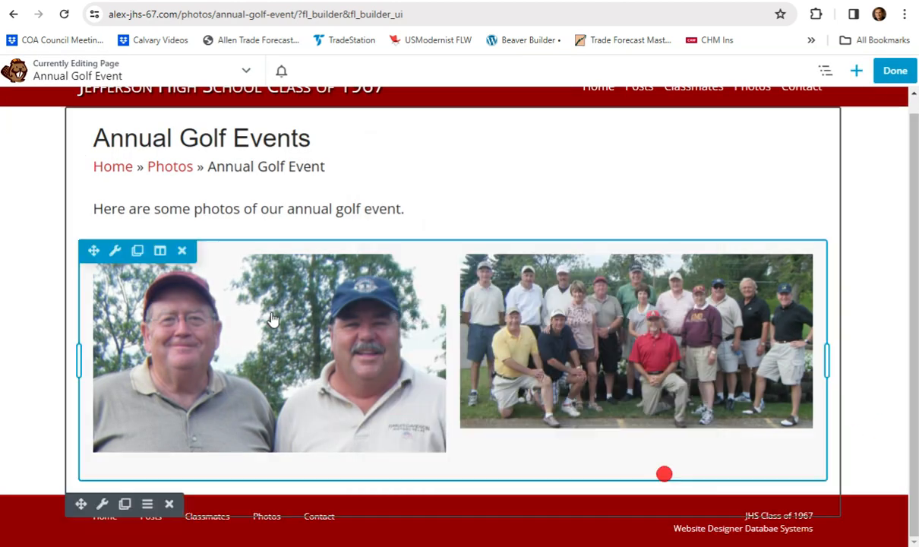
# - Finish editing the Annual Golf Event page layout and publish it
pyautogui.scroll(1, 317, 287)
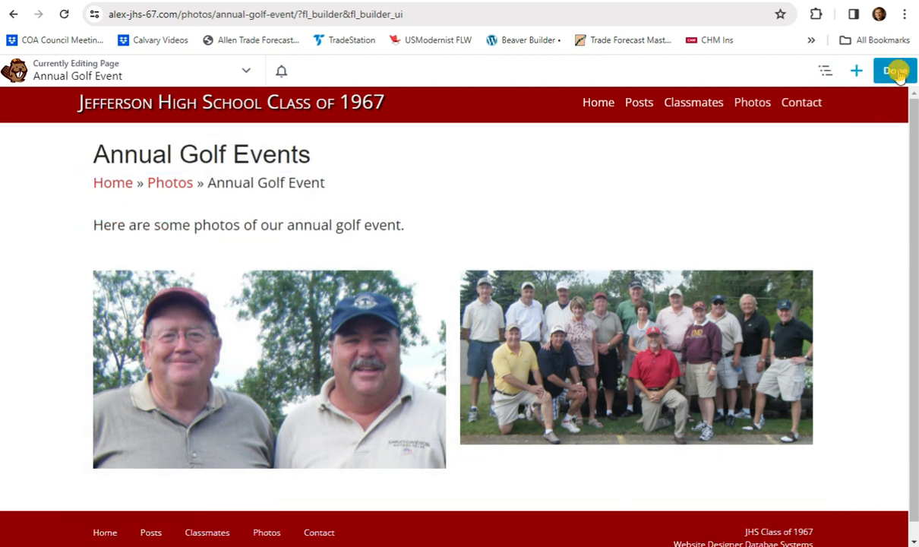
pyautogui.click(898, 71)
pyautogui.click(842, 72)
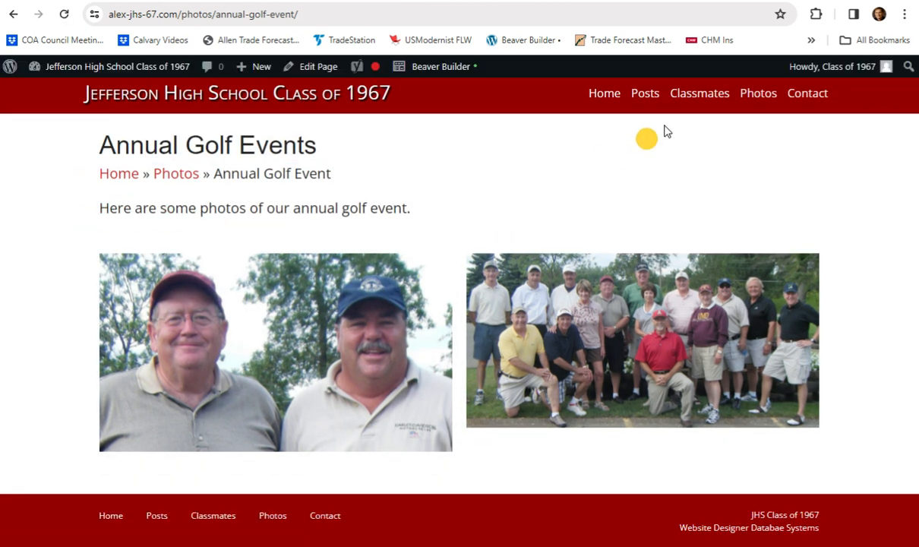
# - Return to the Photos page and look over its menu of photo subpages and the content below
pyautogui.click(174, 173)
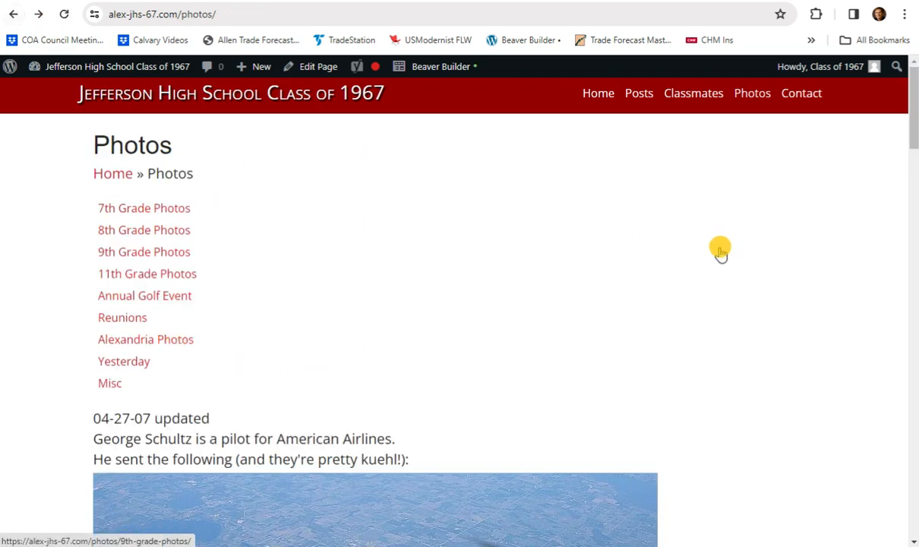
pyautogui.scroll(-1, 251, 414)
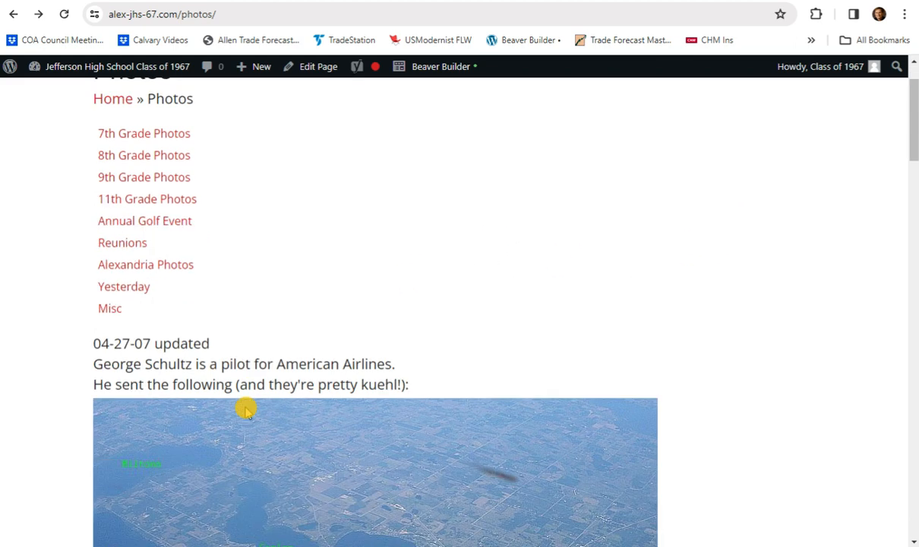
pyautogui.scroll(1, 380, 365)
# - Open the home page and look over its post cards down to 2010 Chat
pyautogui.click(599, 93)
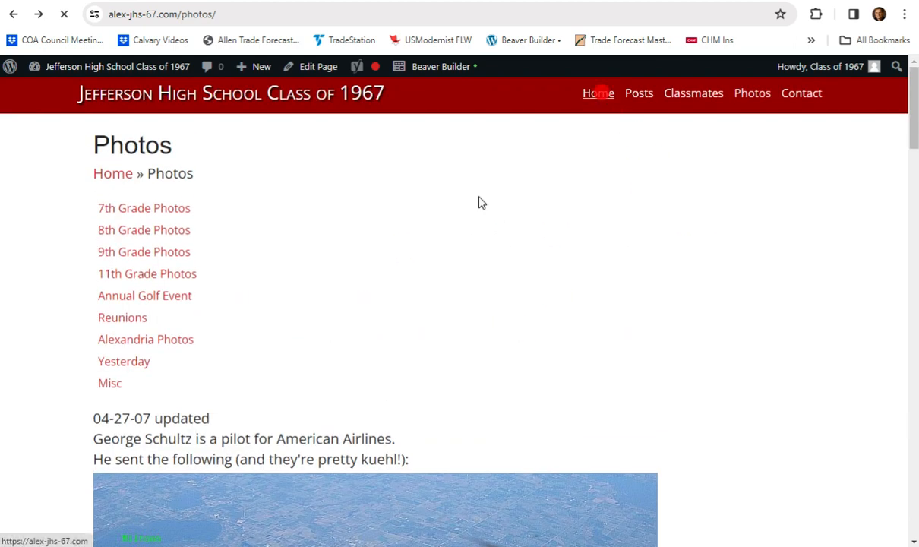
pyautogui.scroll(-4, 623, 301)
pyautogui.scroll(-9, 625, 302)
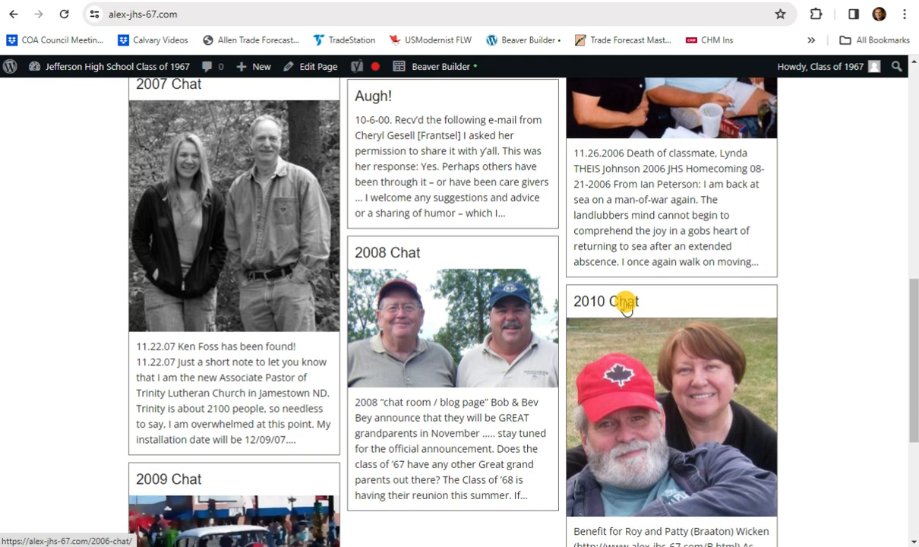
pyautogui.scroll(13, 626, 301)
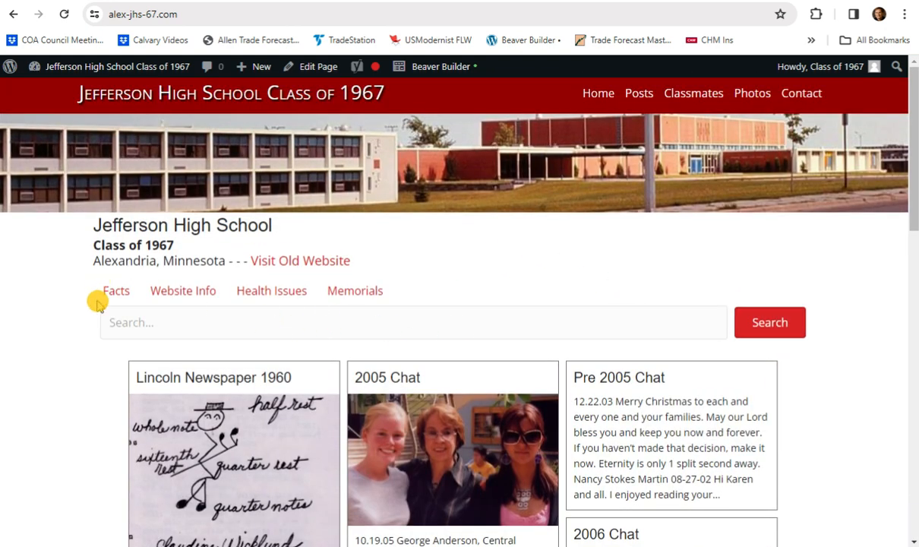
# - View the Memorials and Health Issues pages linked from the home page menu
pyautogui.click(362, 293)
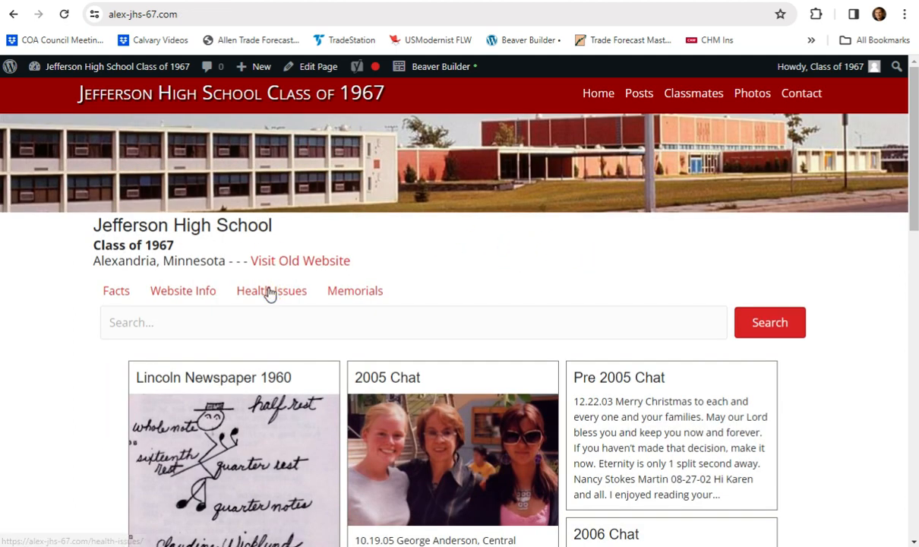
pyautogui.click(269, 291)
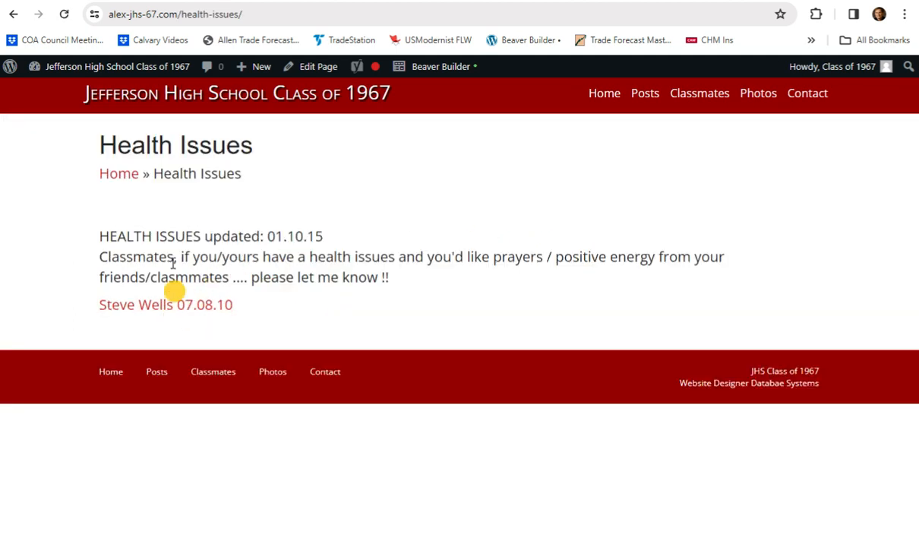
# - Return to the home page and look over the Website Info page linked from its menu
pyautogui.click(119, 174)
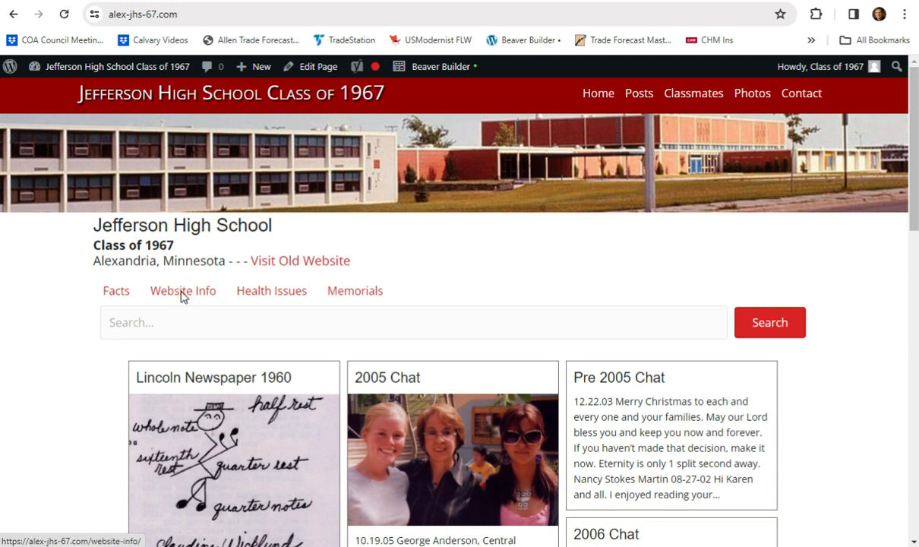
pyautogui.click(182, 295)
pyautogui.scroll(-4, 354, 328)
pyautogui.scroll(4, 427, 355)
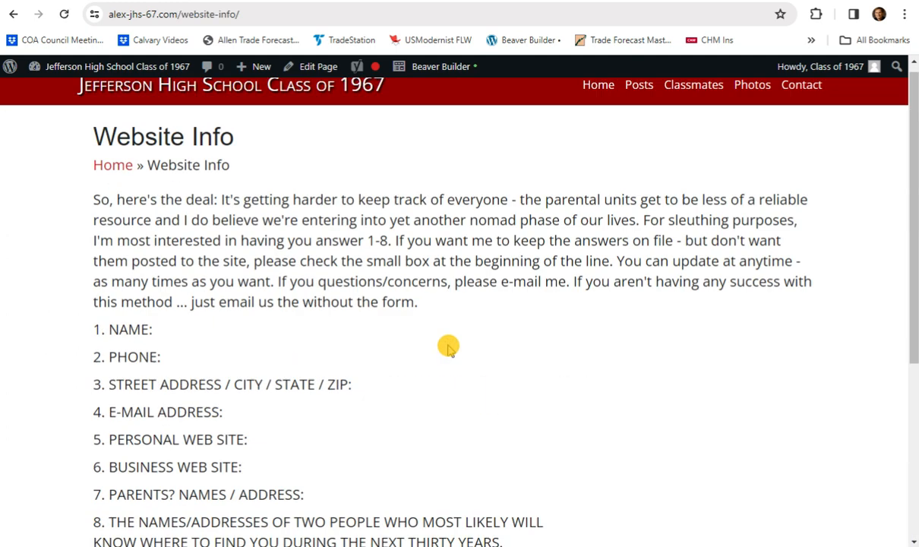
# - Go back to the home page and look through the Facts page down to its 1949 prices, ending back at its heading
pyautogui.click(118, 174)
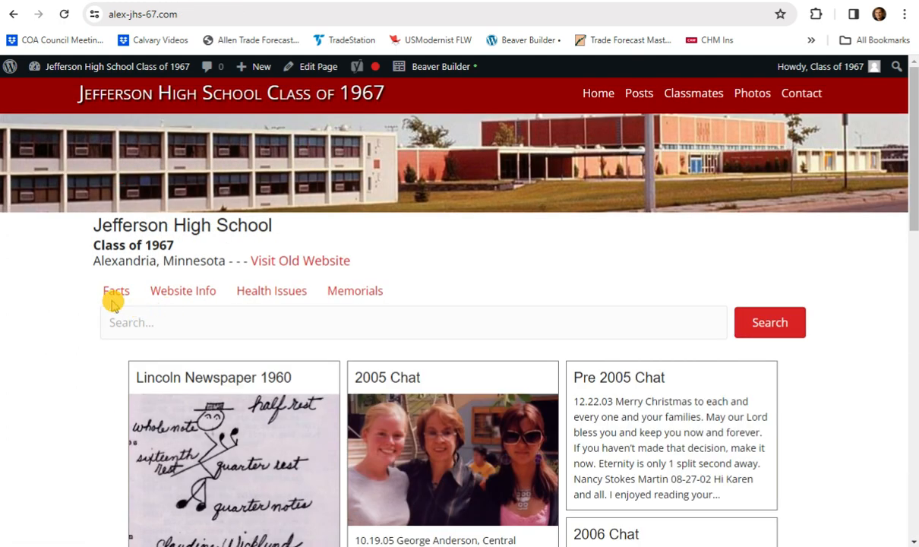
pyautogui.click(114, 291)
pyautogui.scroll(-7, 228, 274)
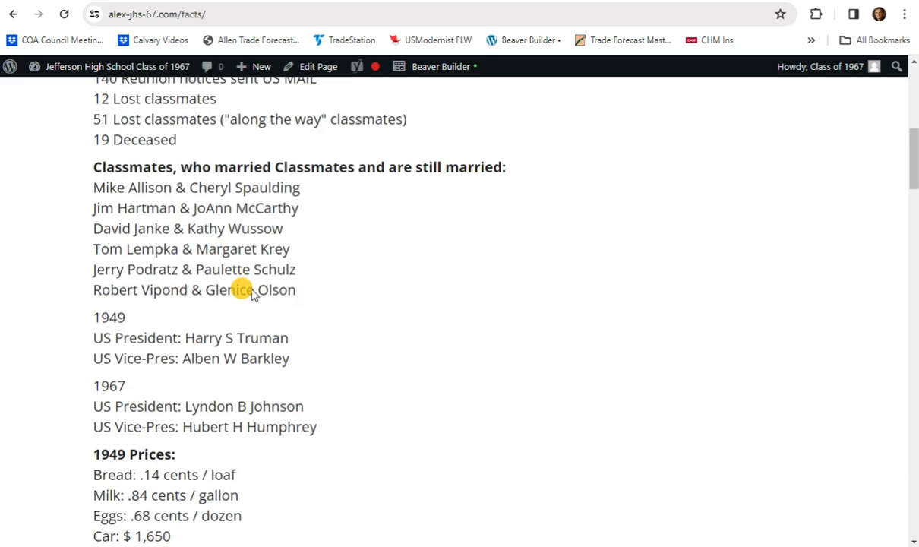
pyautogui.scroll(-3, 352, 293)
pyautogui.scroll(10, 378, 296)
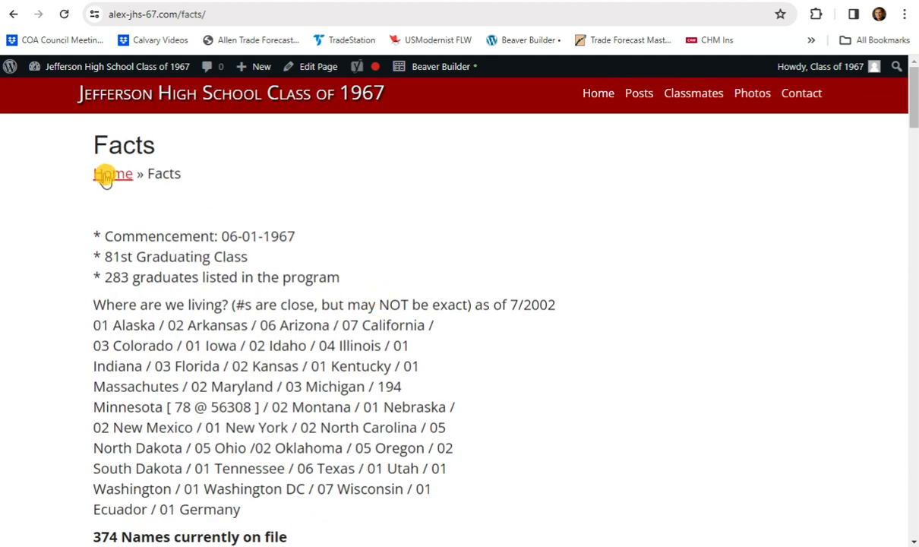
# - Open the old class website from the home page and look over its front page from beginning to end
pyautogui.click(105, 175)
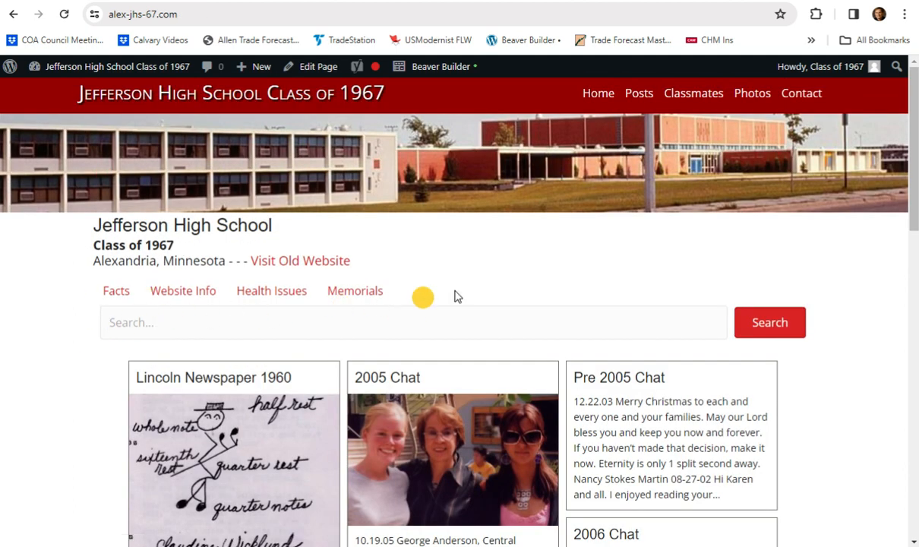
pyautogui.click(334, 263)
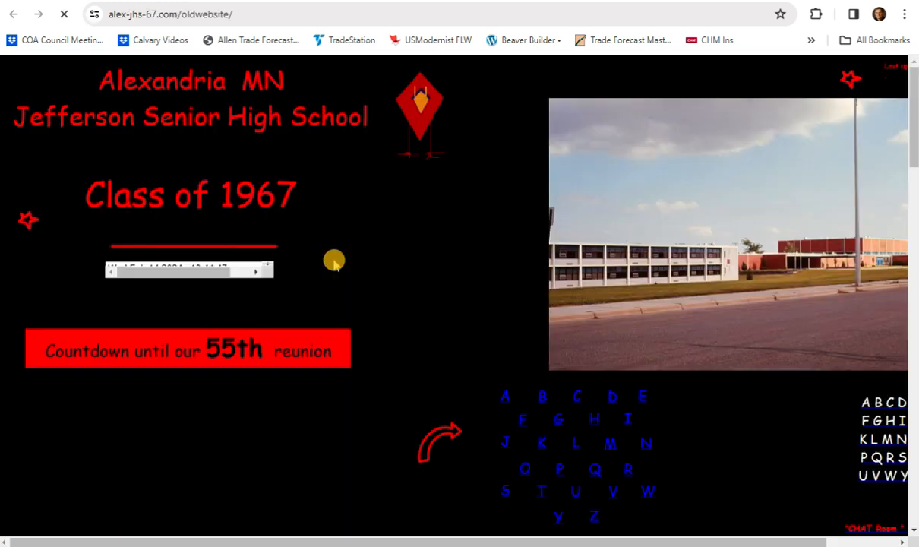
pyautogui.scroll(-20, 228, 371)
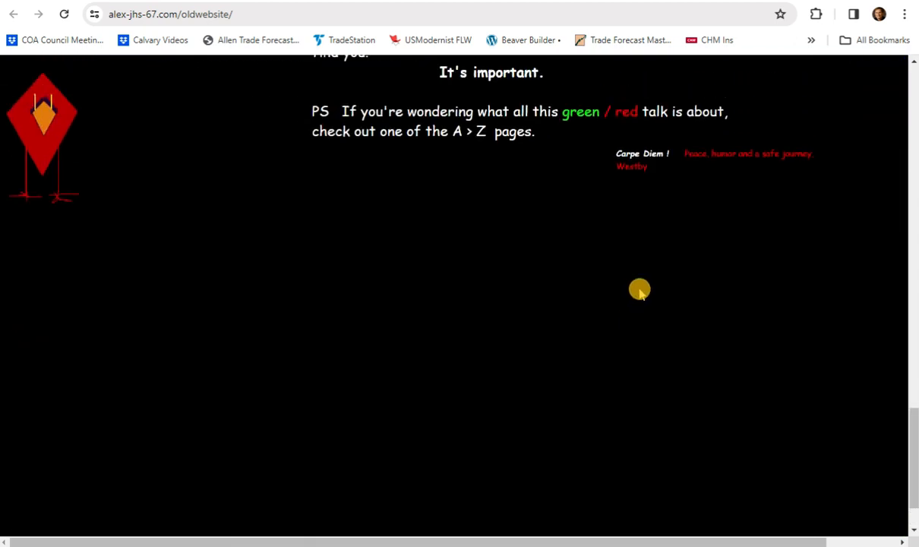
pyautogui.scroll(-1, 653, 283)
pyautogui.scroll(20, 648, 275)
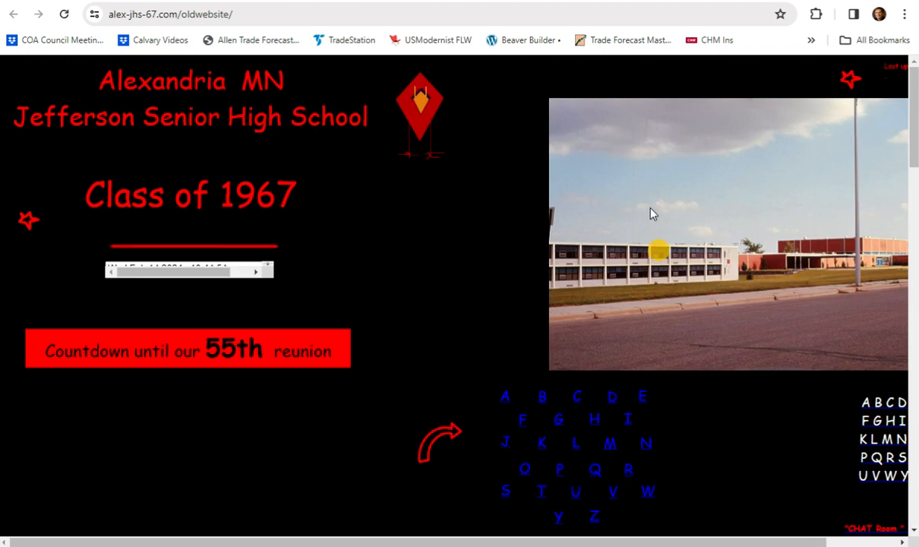
# - Close the old website and look over the new site's home page and post cards again
pyautogui.click(762, 1)
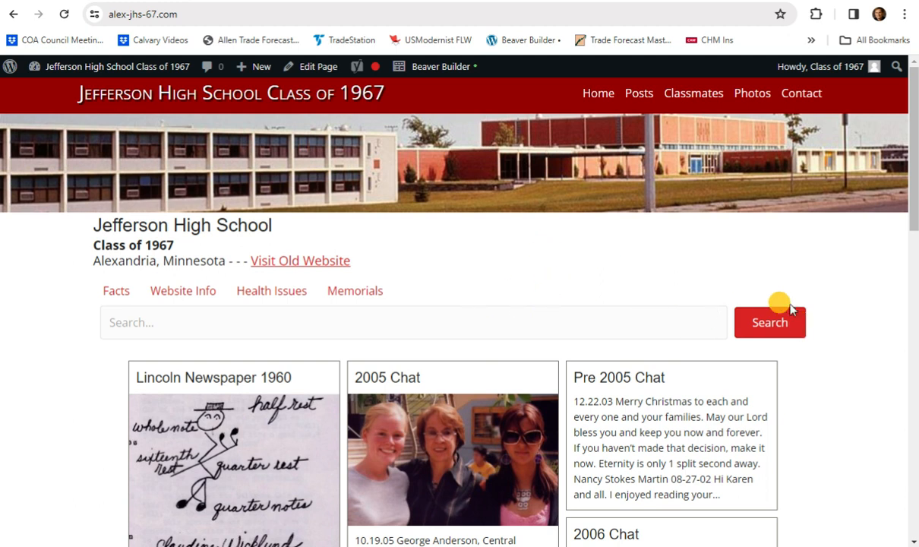
pyautogui.scroll(-3, 839, 286)
pyautogui.scroll(3, 839, 288)
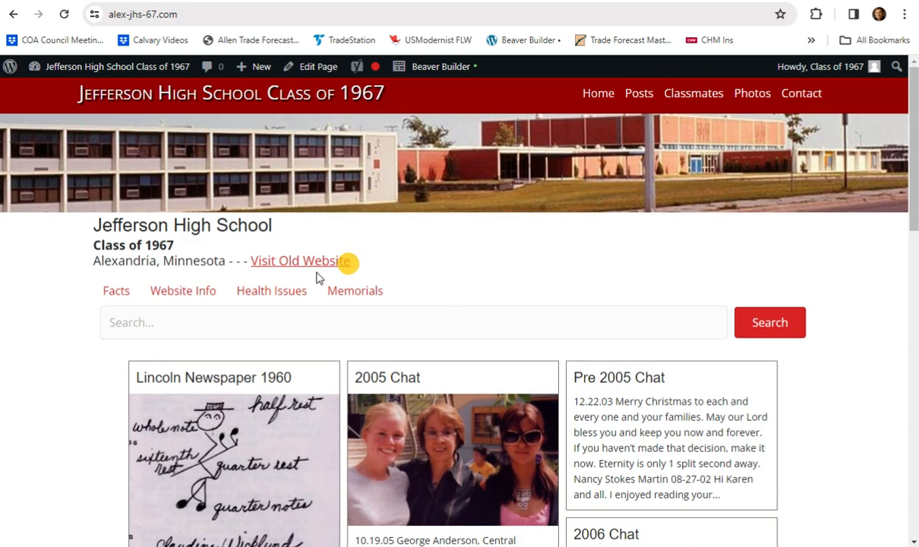